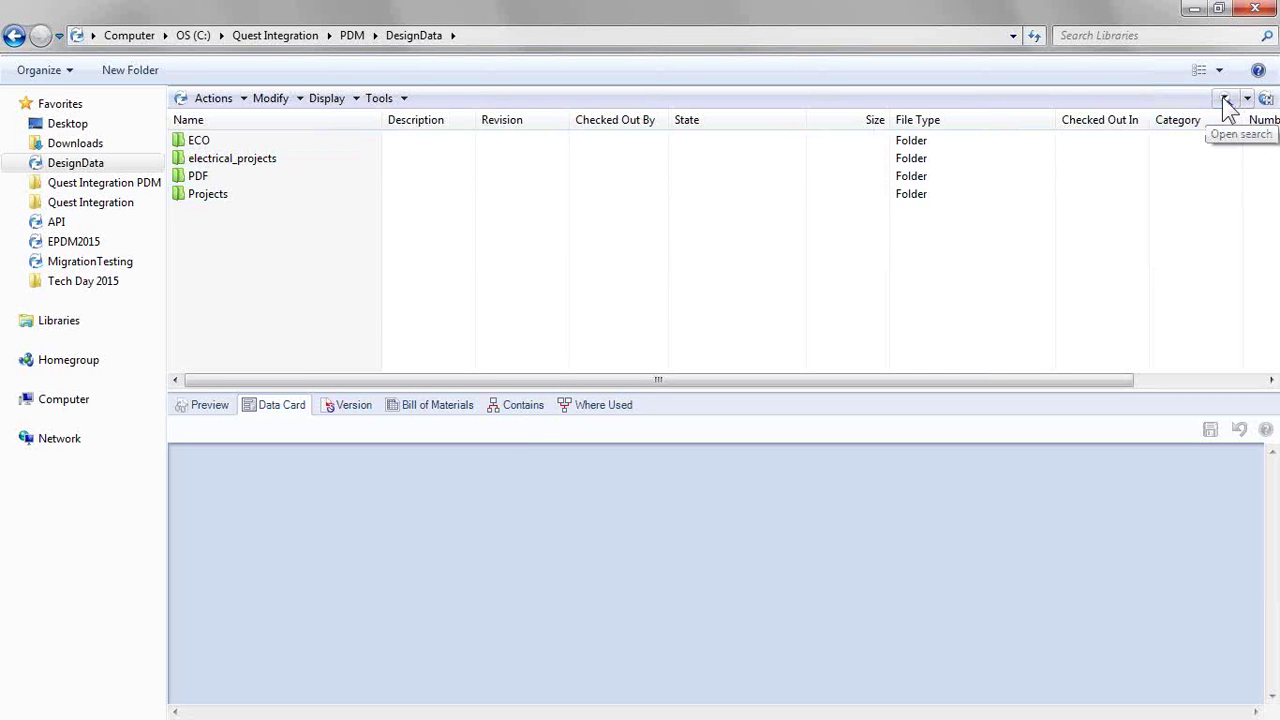
Step: Open Complete Search on its Workflow tab and browse the Display files in state list without choosing
click(1247, 98)
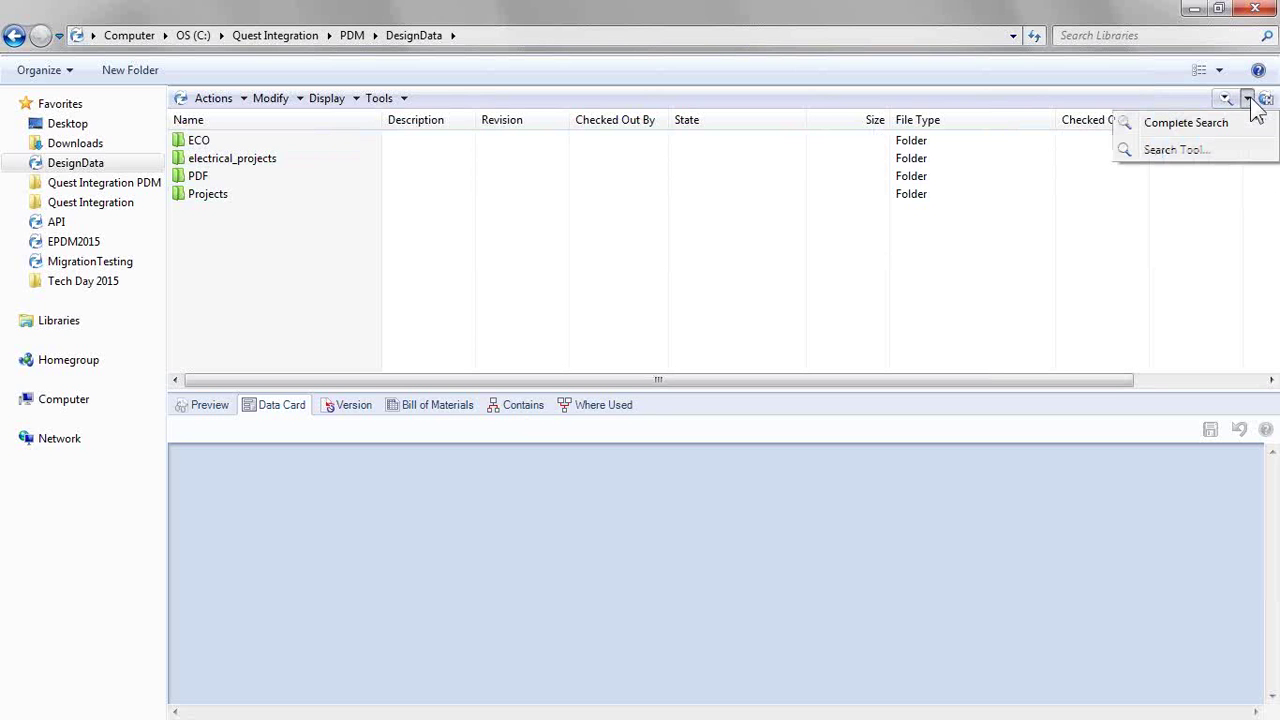
click(1190, 128)
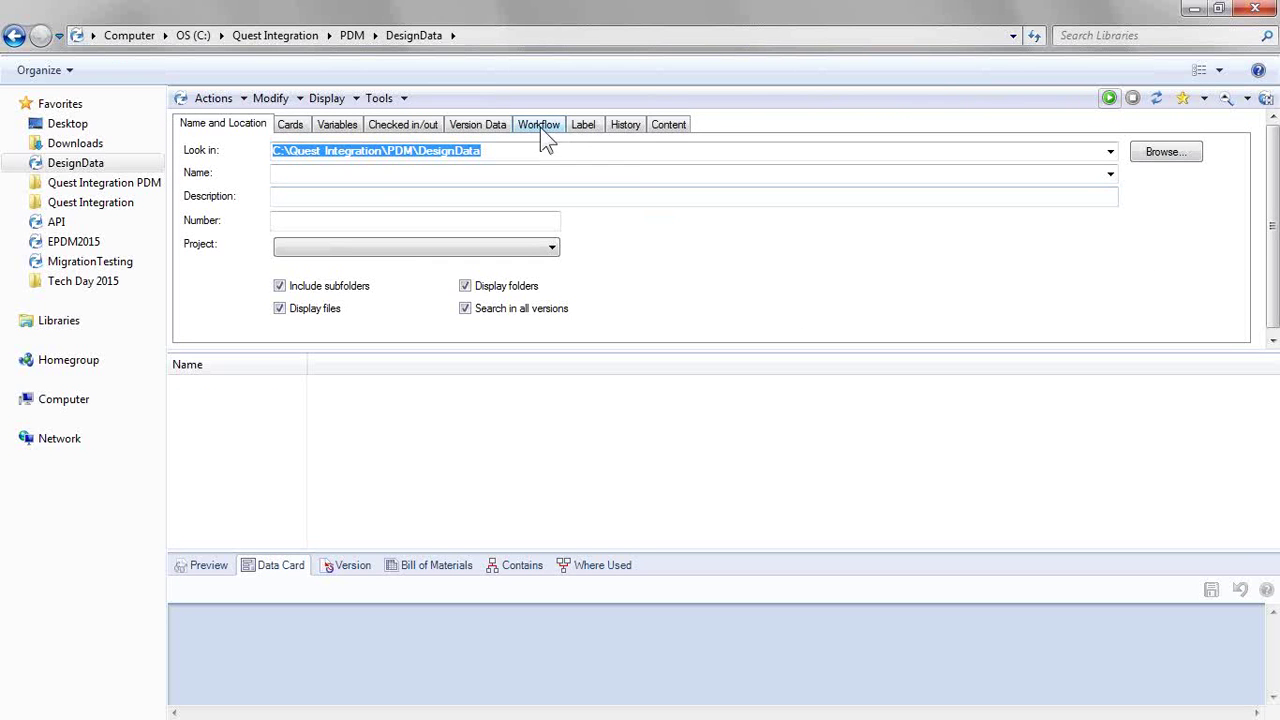
click(540, 127)
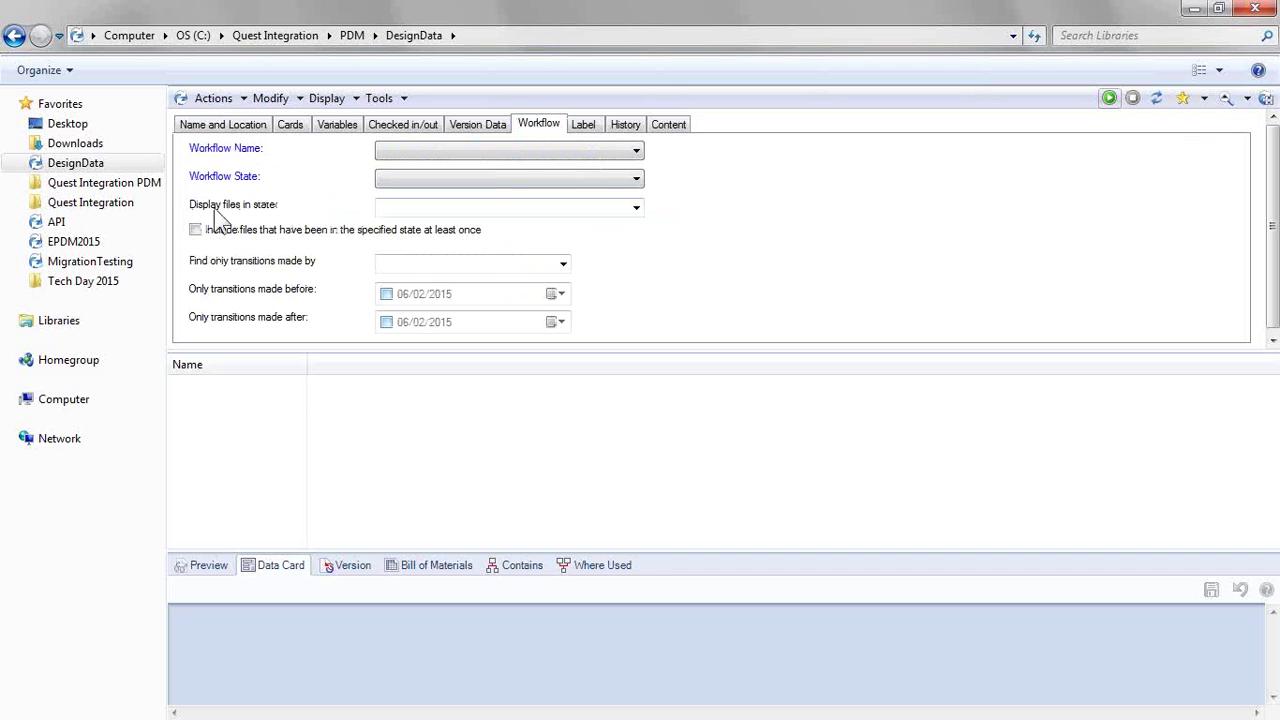
click(634, 209)
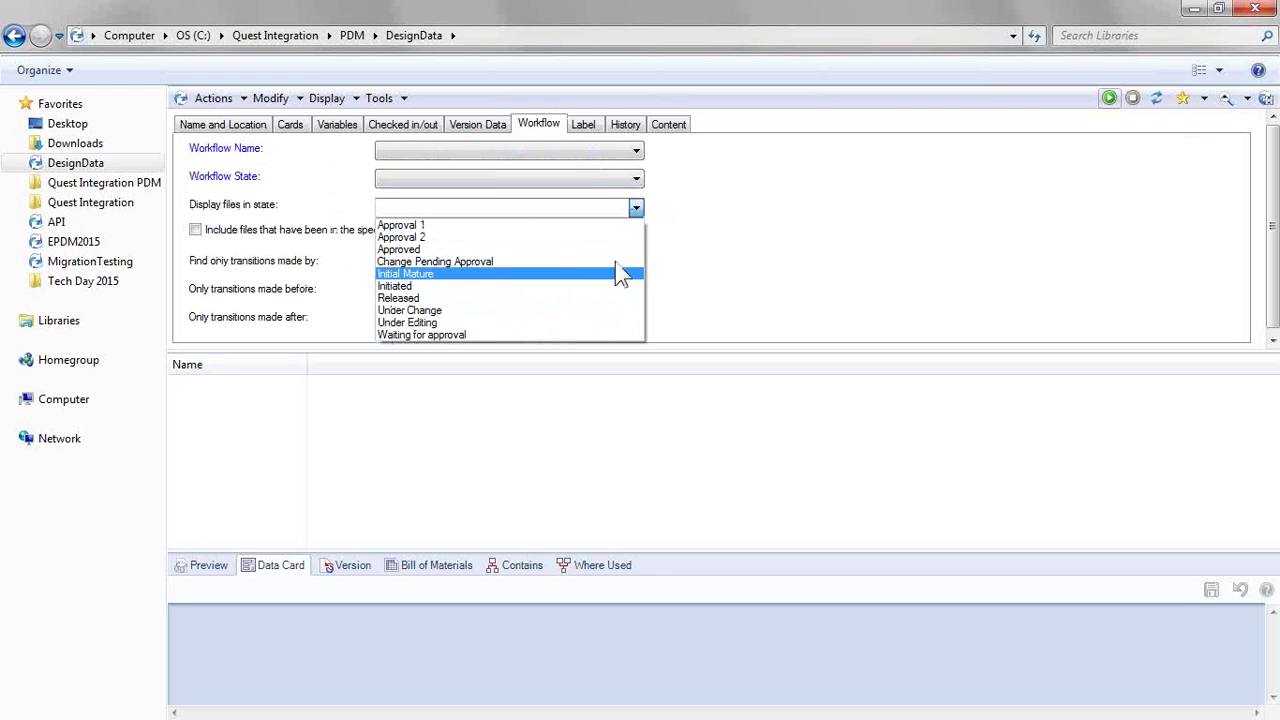
click(955, 190)
click(378, 206)
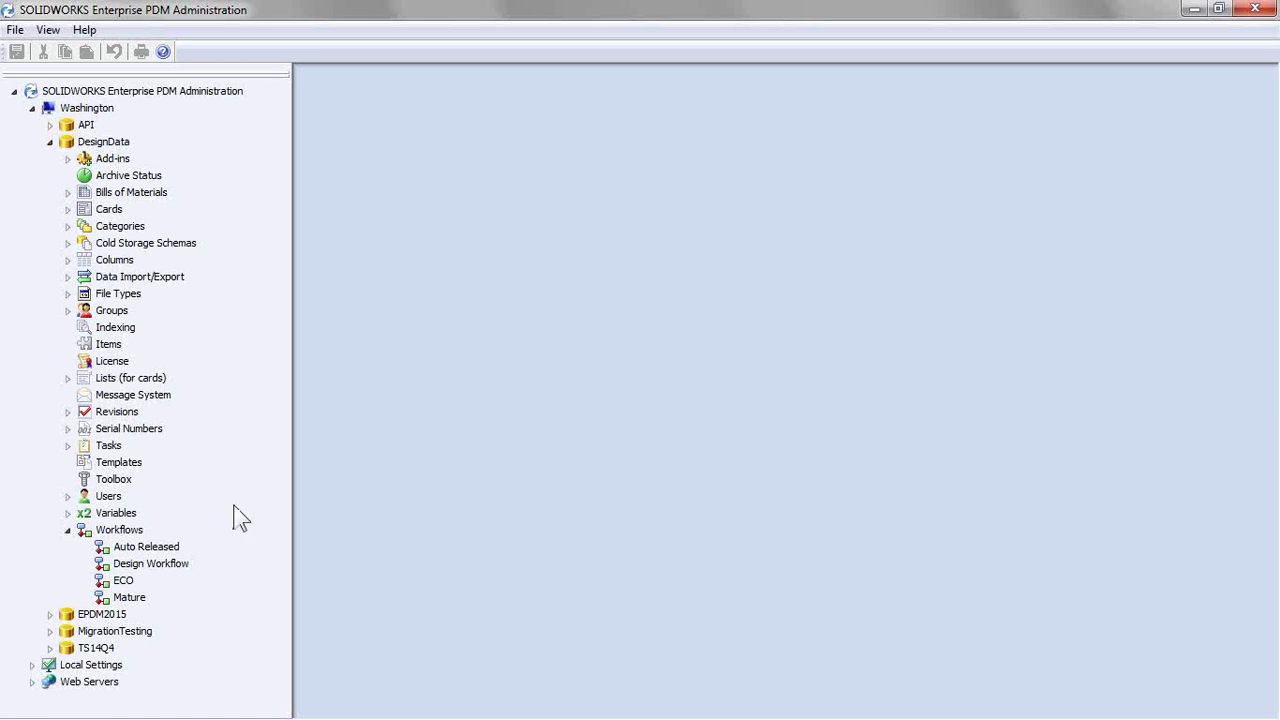
Step: View the Auto Released and Design Workflow diagrams, then minimize the Administration window
double_click(140, 547)
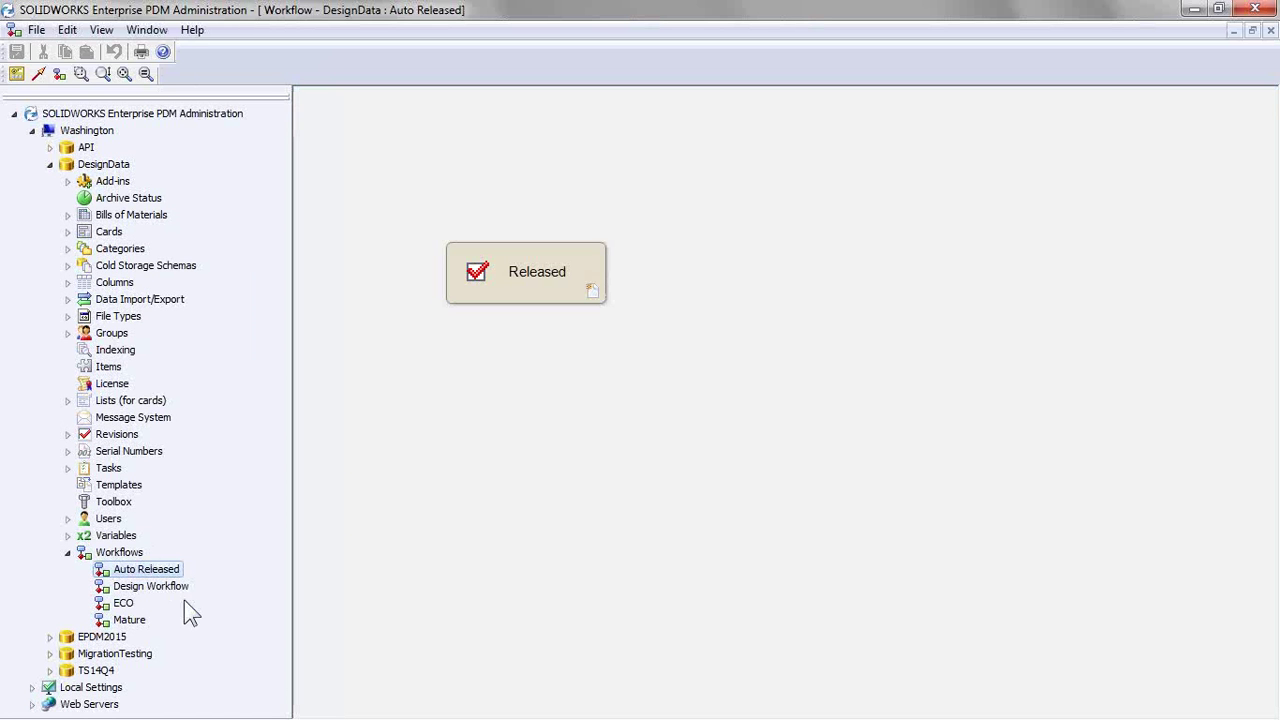
double_click(146, 587)
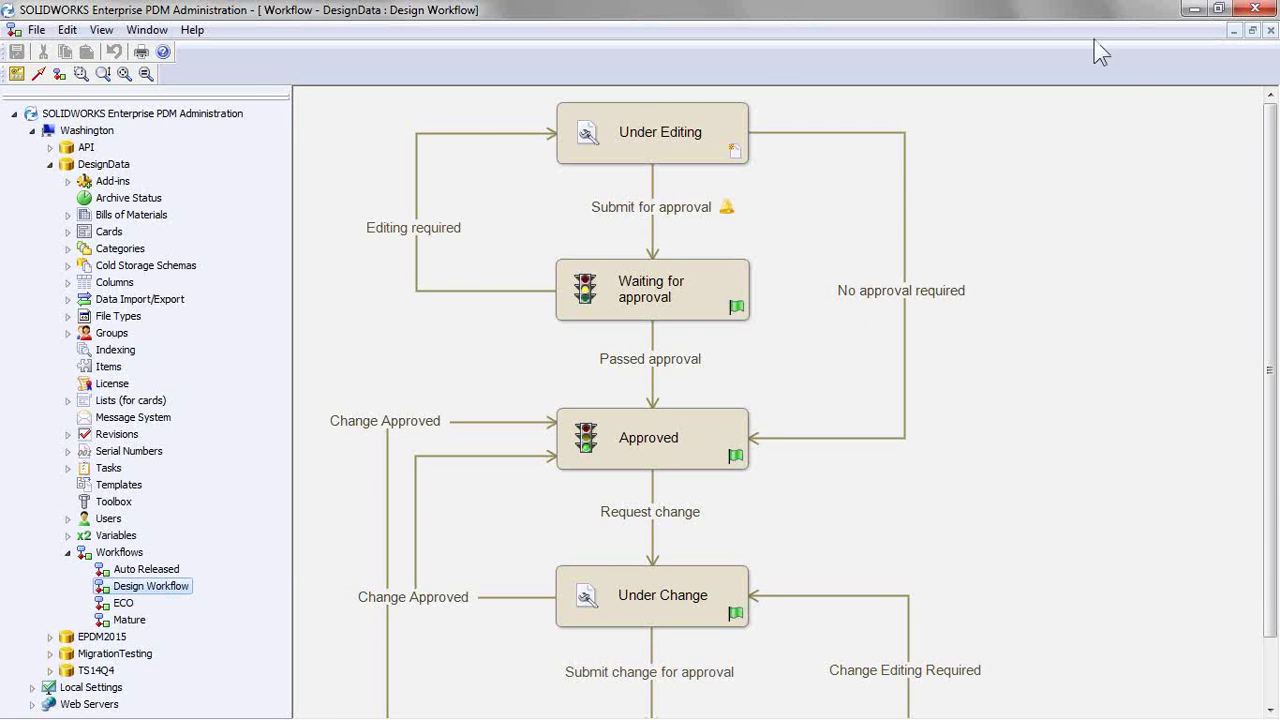
click(1194, 9)
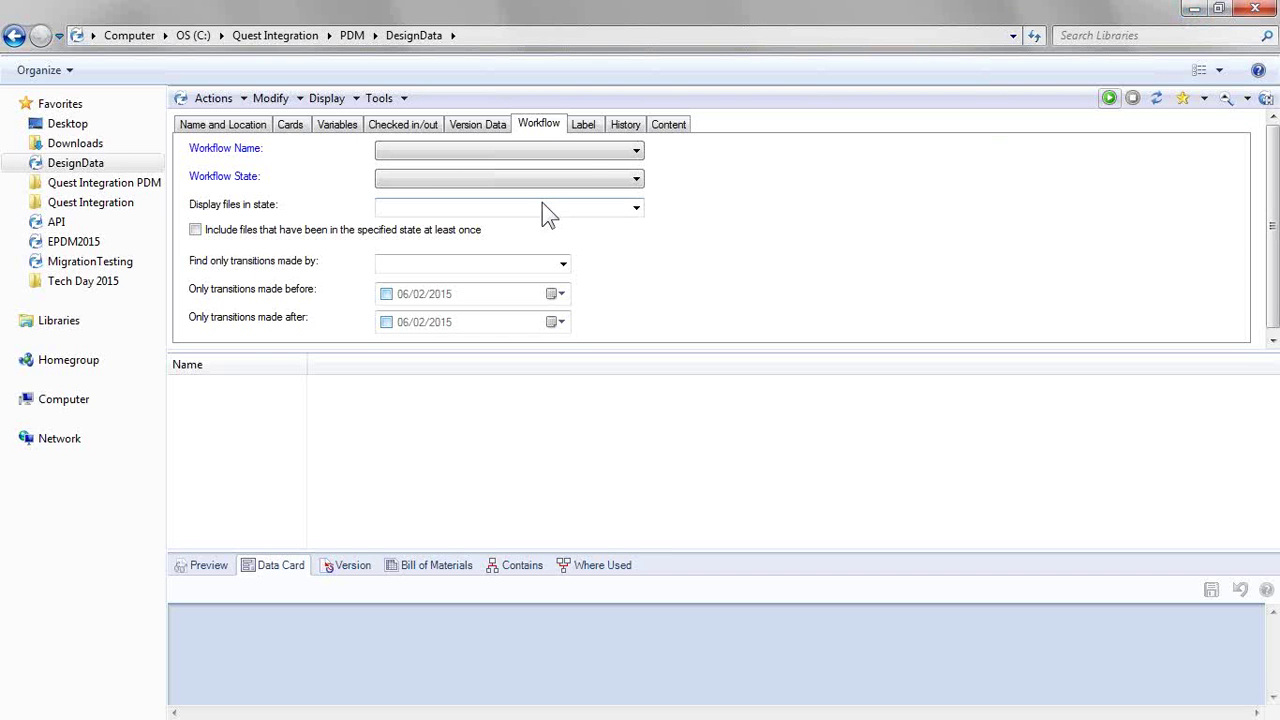
click(637, 210)
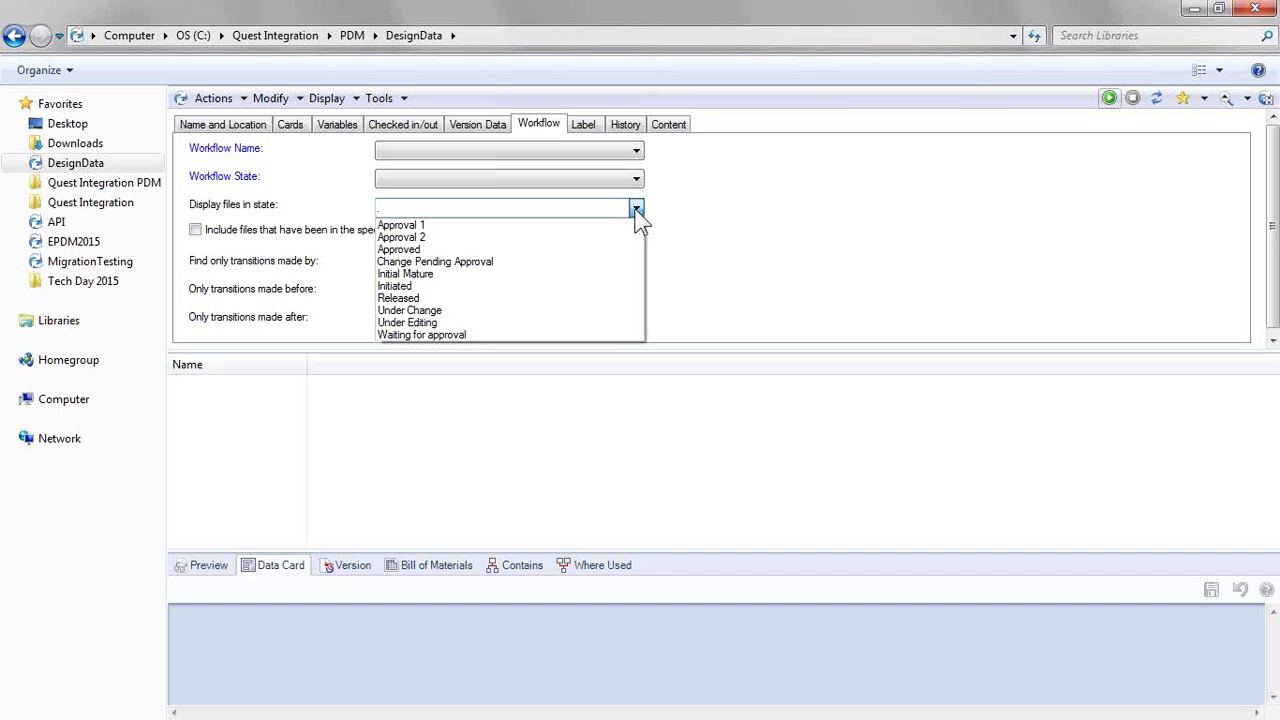
click(636, 208)
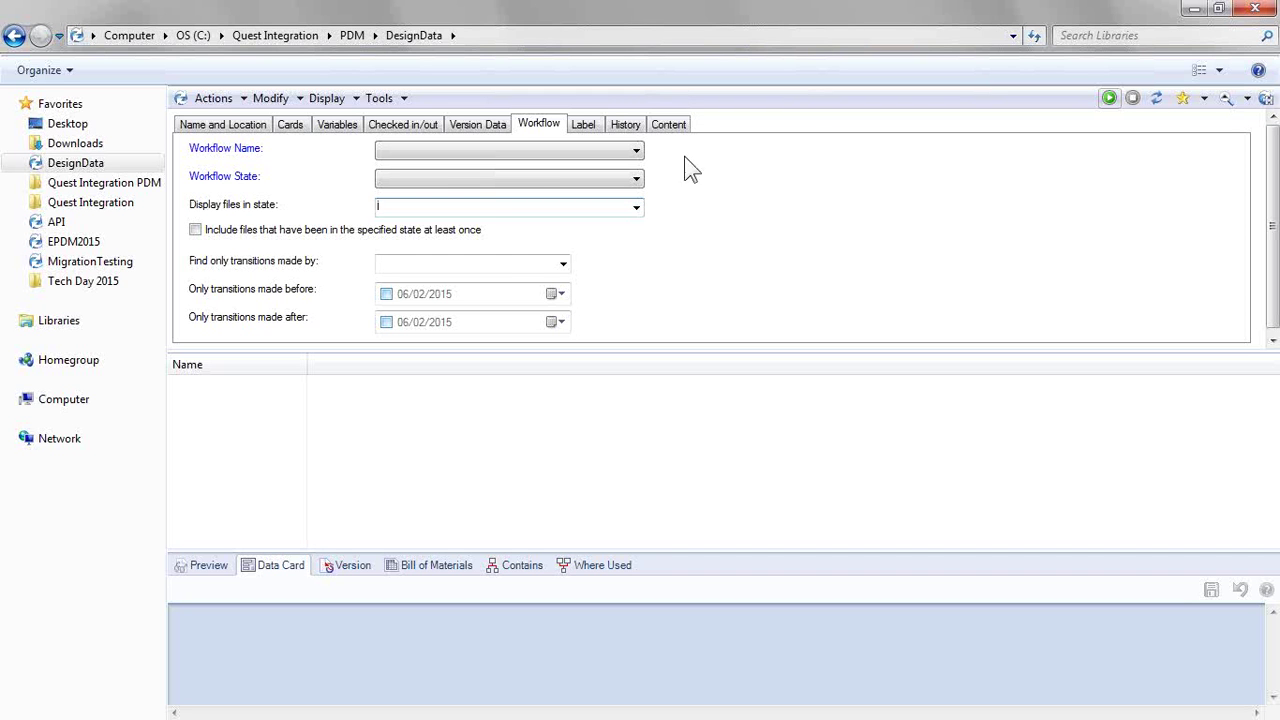
Step: Search for files in workflow Auto Released, state Released
click(637, 152)
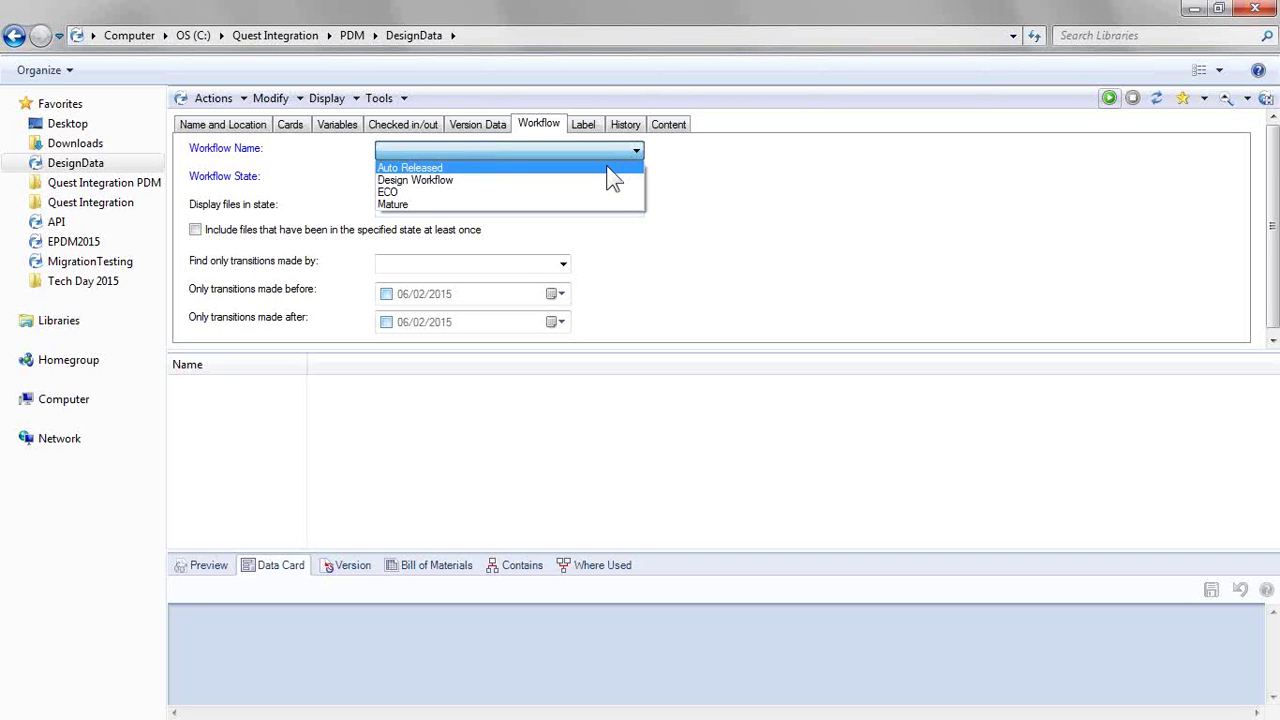
click(432, 167)
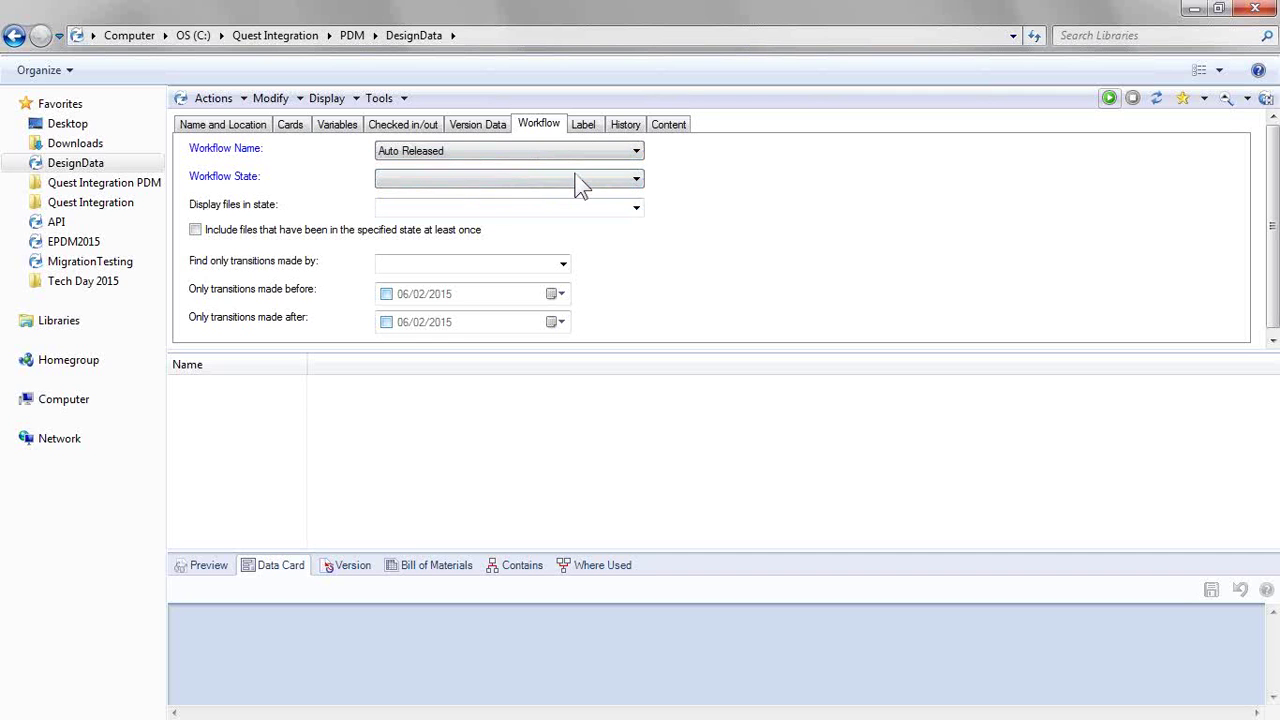
click(579, 178)
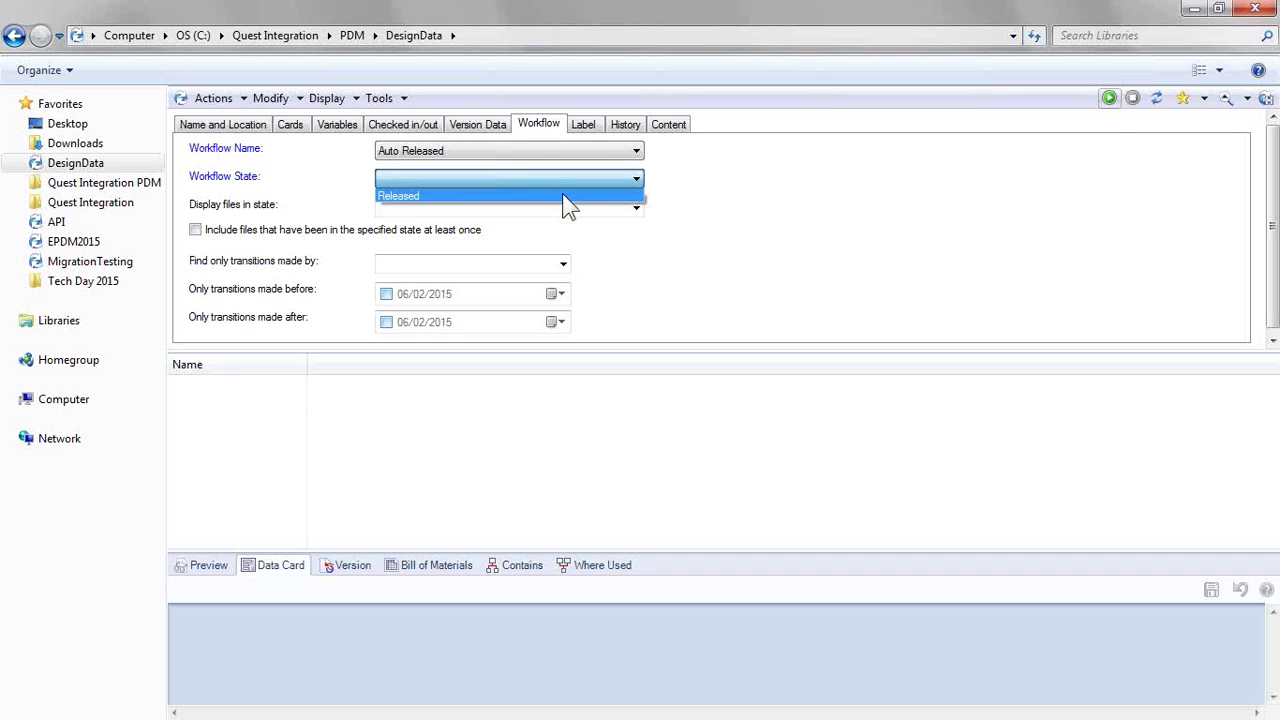
click(565, 196)
click(1110, 99)
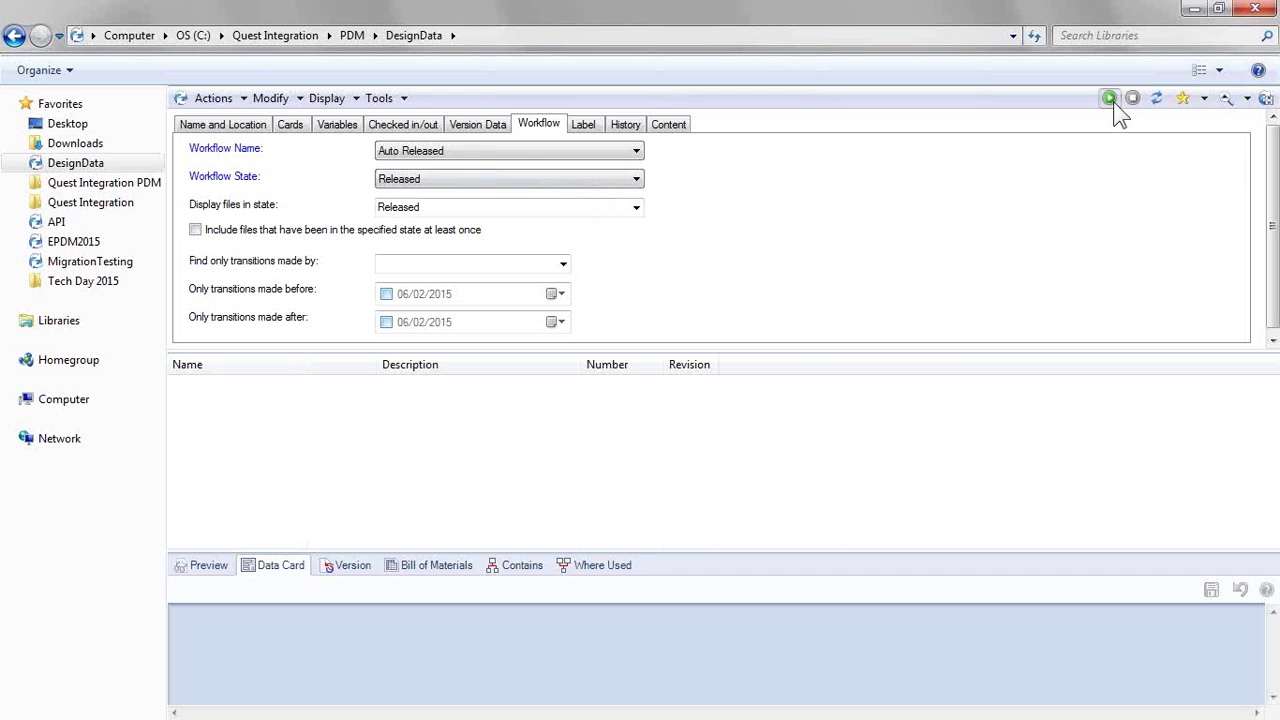
Step: Search again with workflow Design Workflow and state Approved
click(527, 151)
click(513, 181)
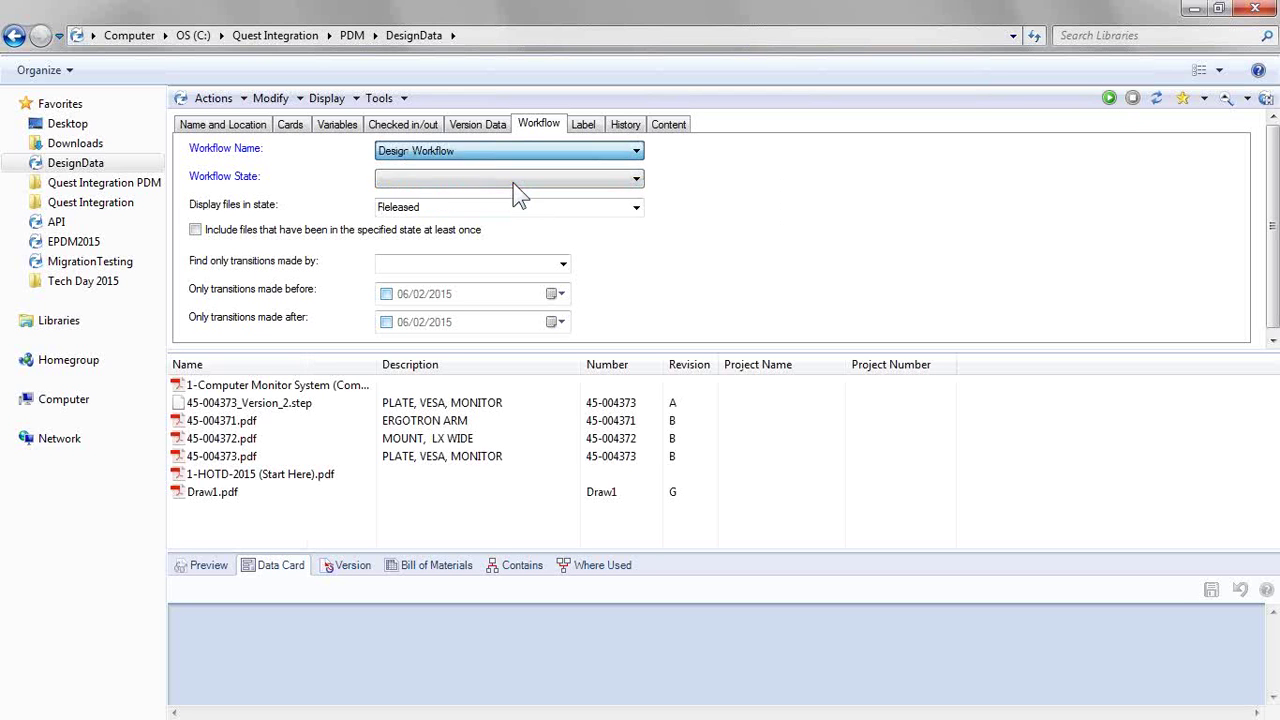
click(513, 183)
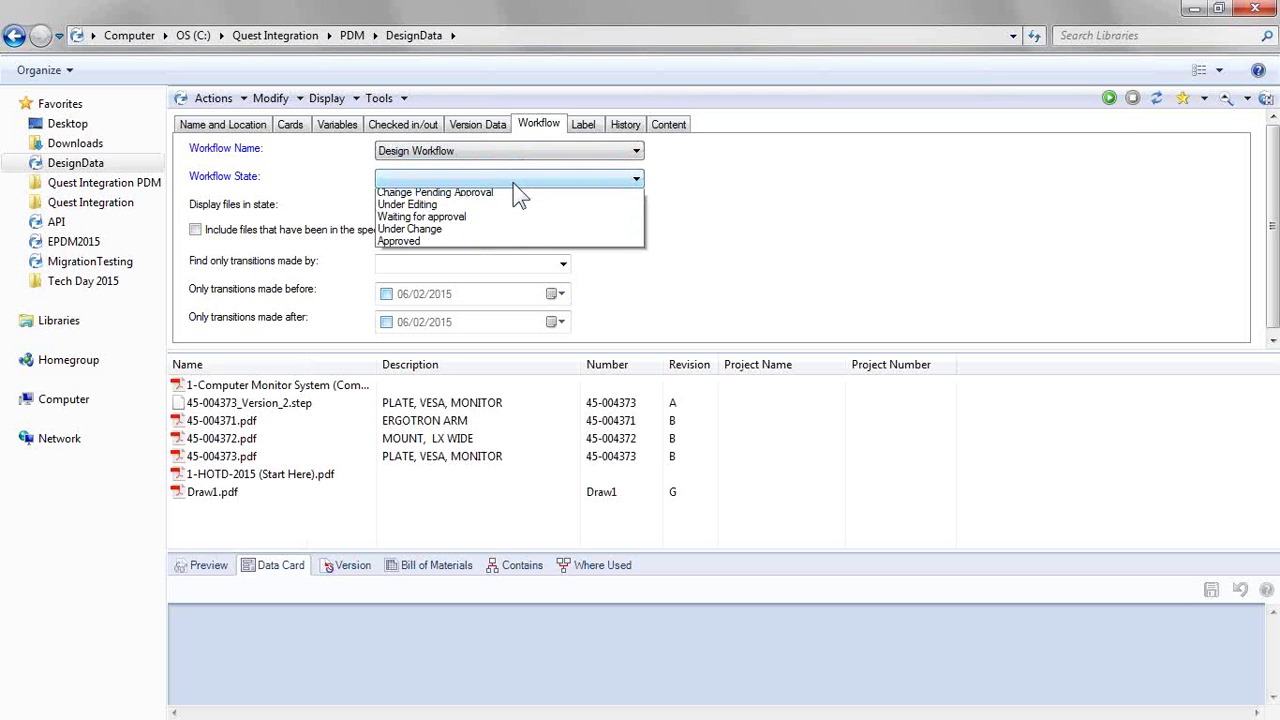
click(503, 245)
click(1109, 98)
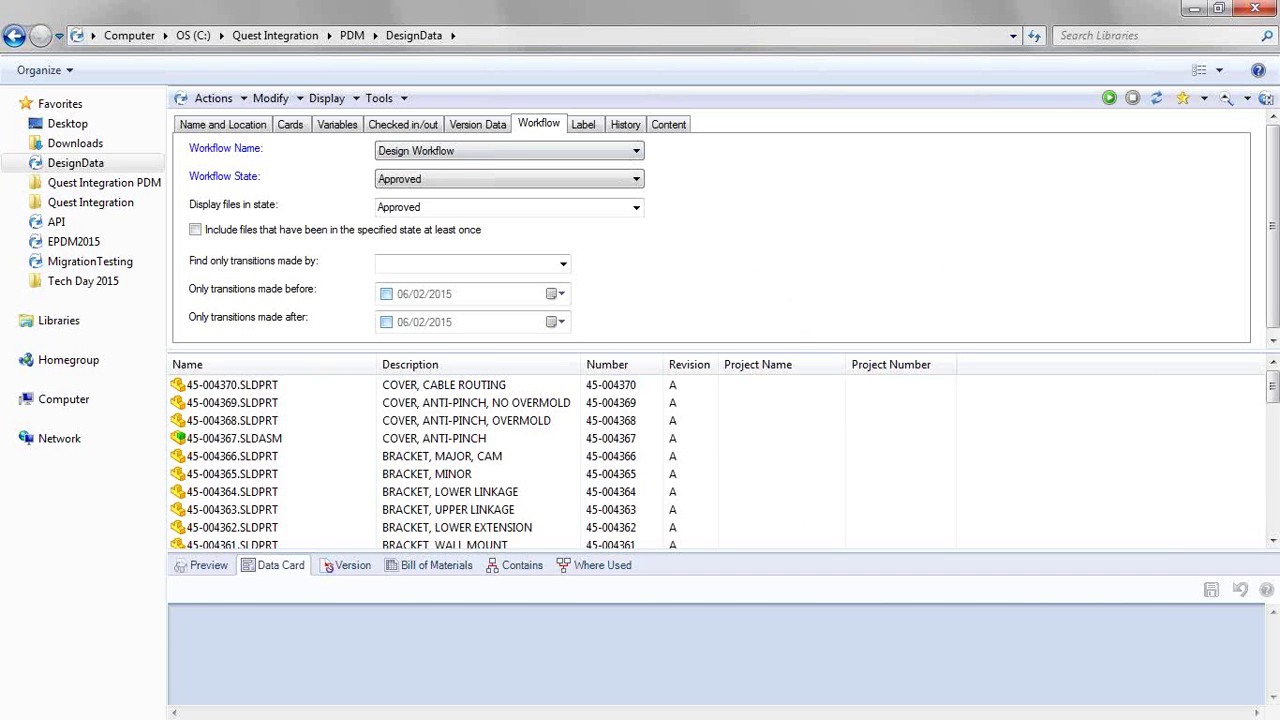
Step: In SSMS, expand DesignData > Tables and select the top 1000 rows of dbo.Status
key(alt+Tab)
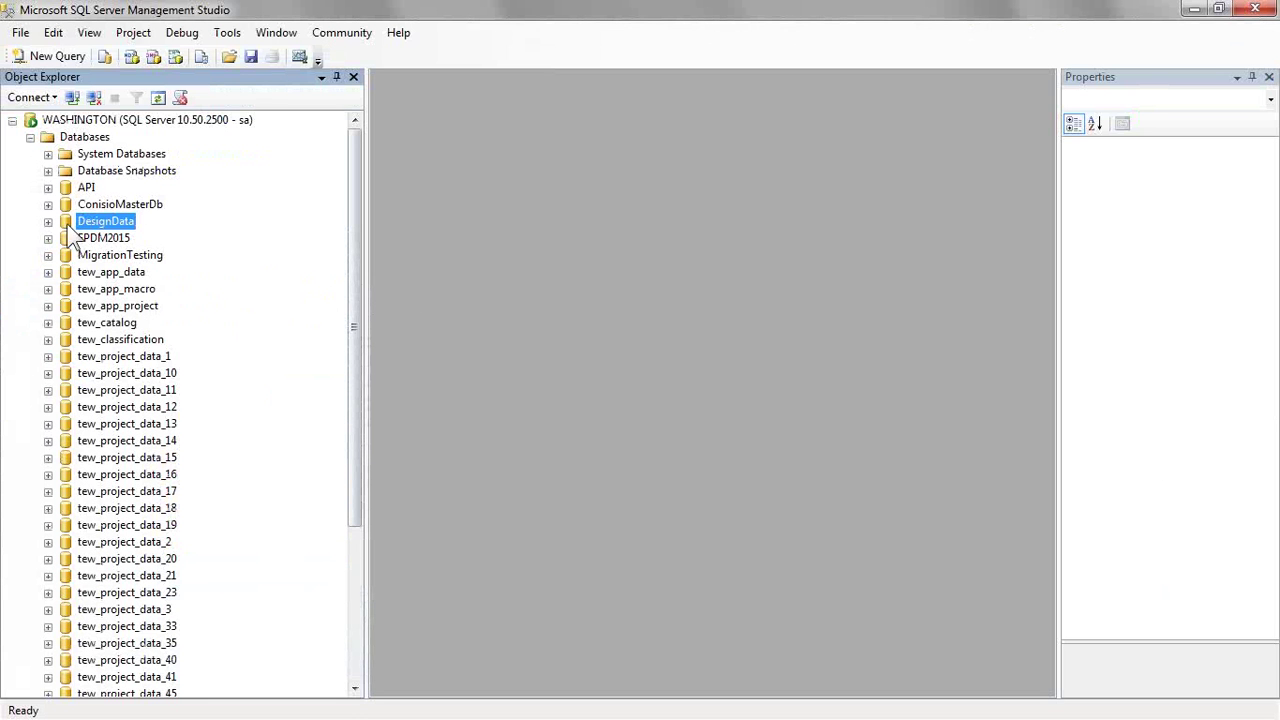
click(48, 221)
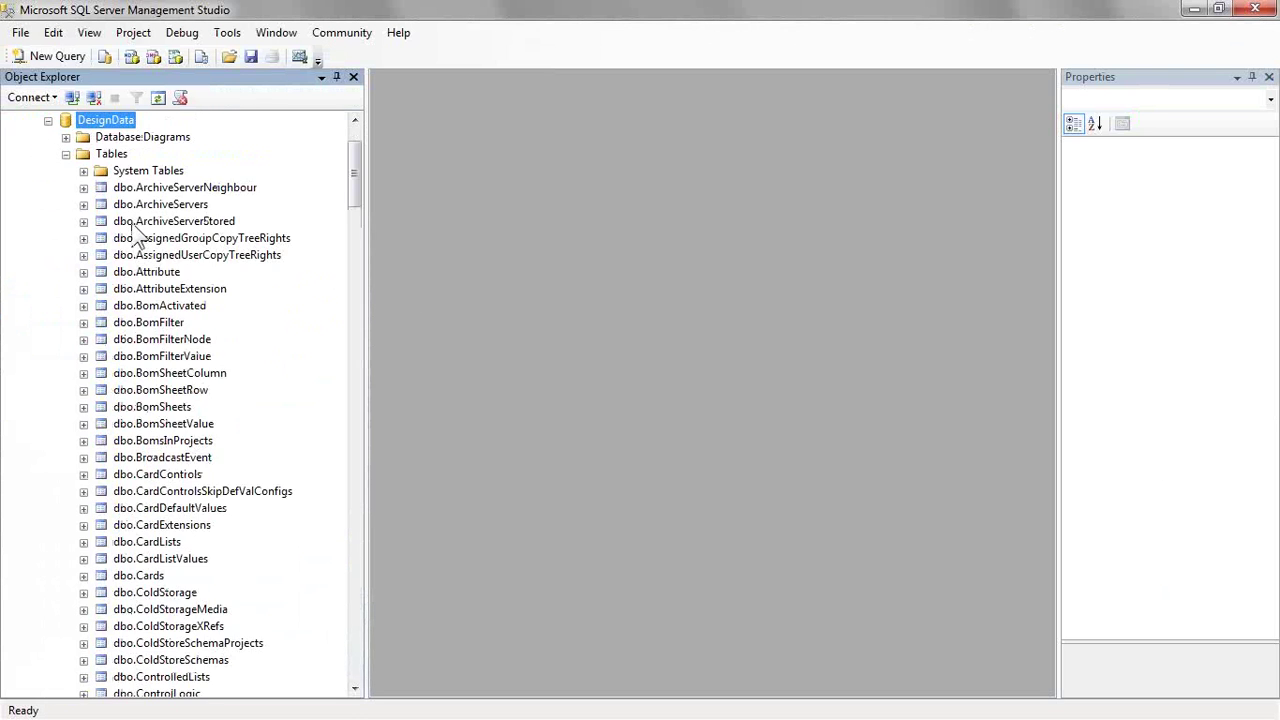
click(66, 154)
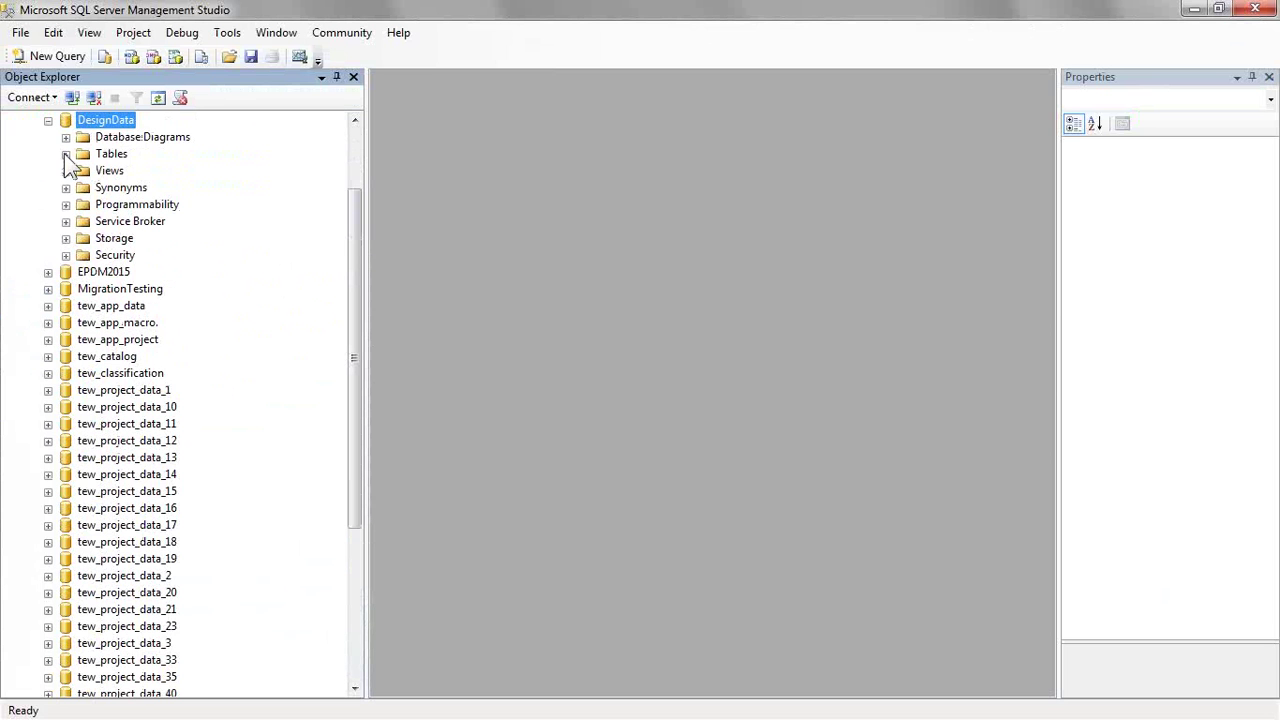
click(66, 154)
drag(353, 161, 360, 485)
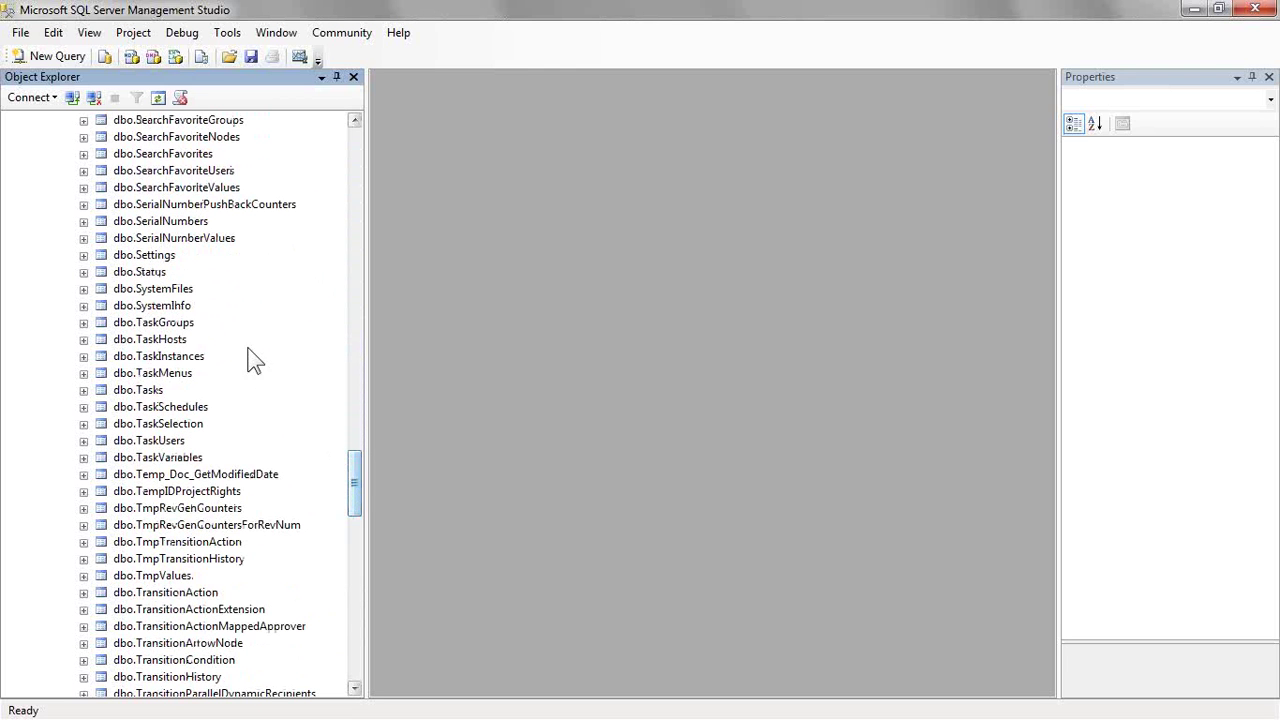
right_click(137, 280)
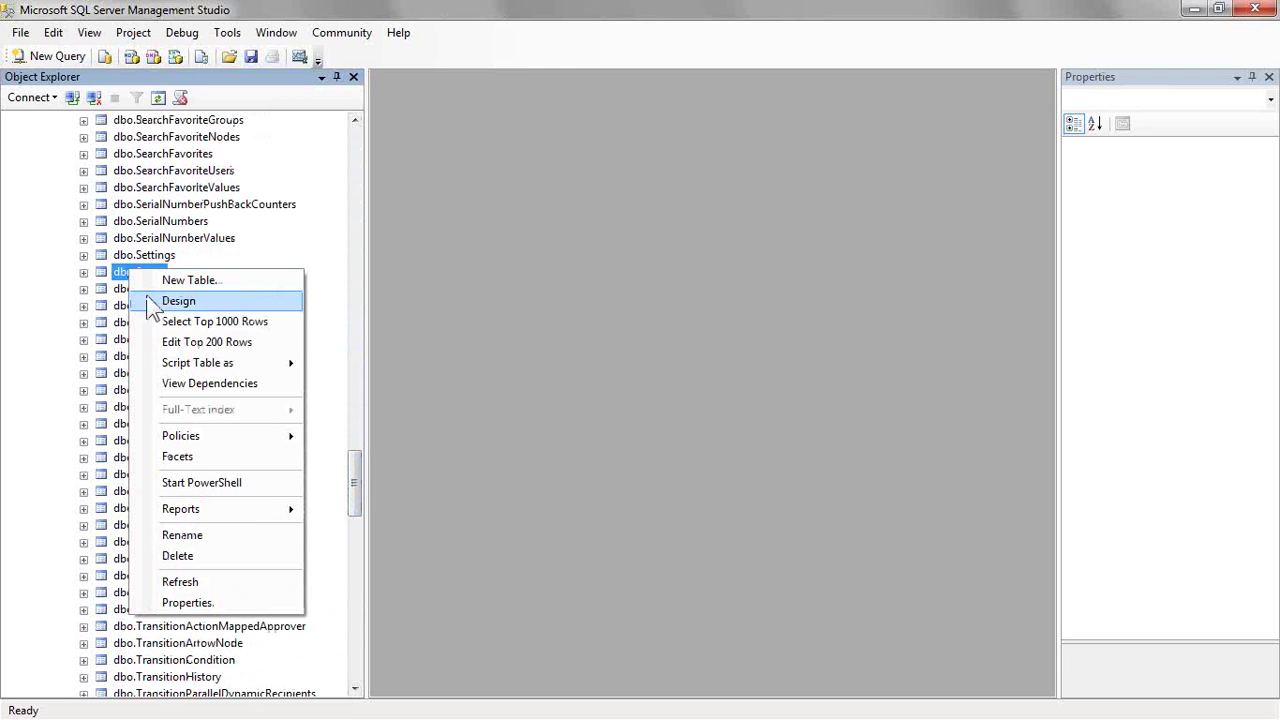
click(168, 322)
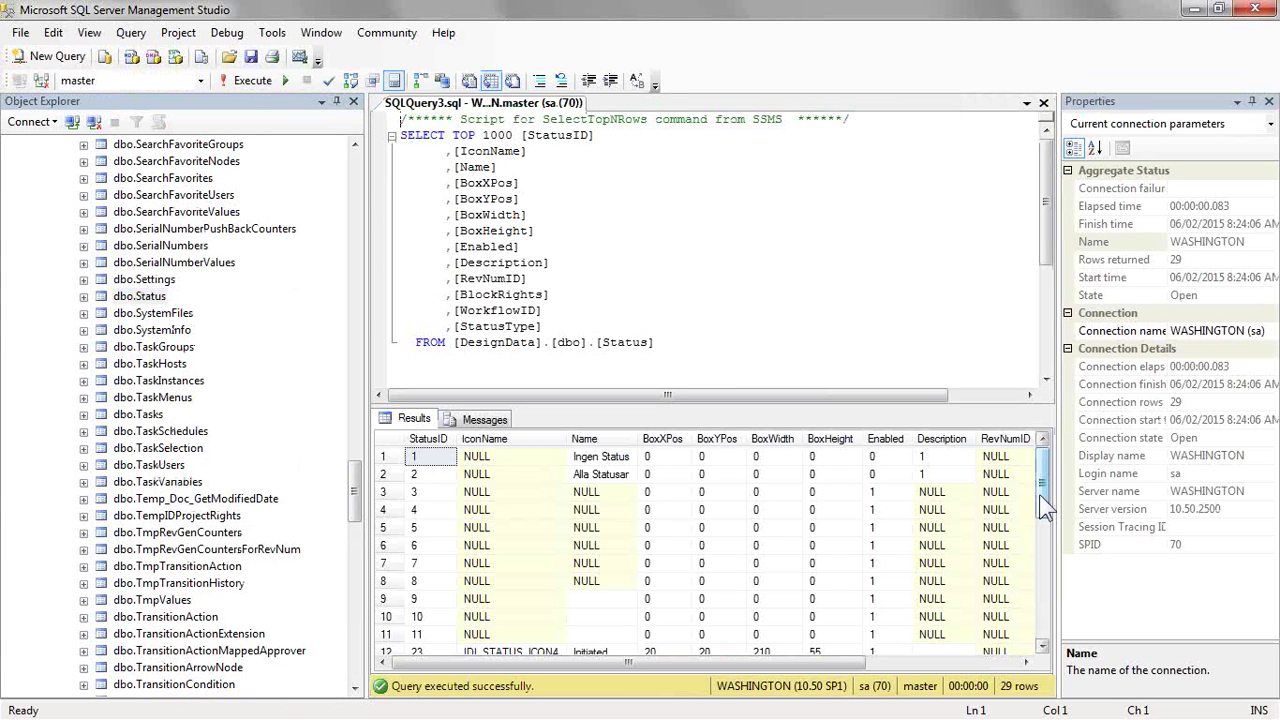
drag(1040, 494, 1029, 542)
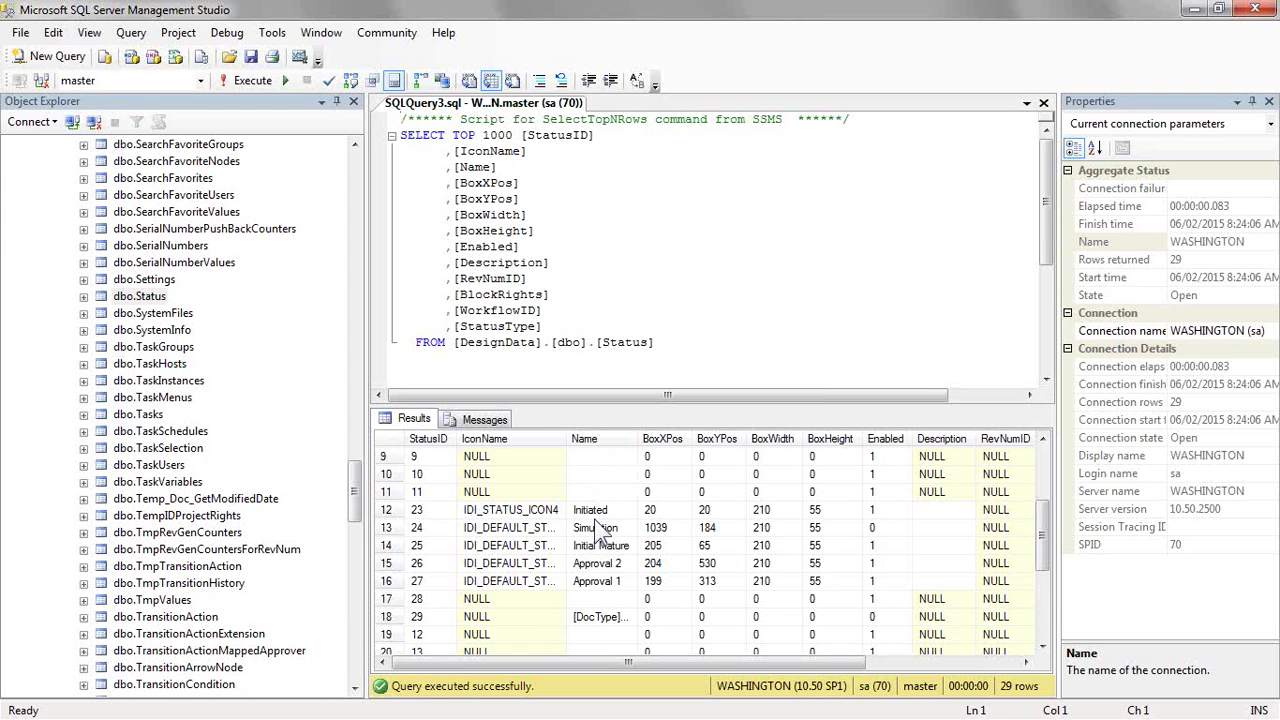
drag(1040, 543, 1041, 608)
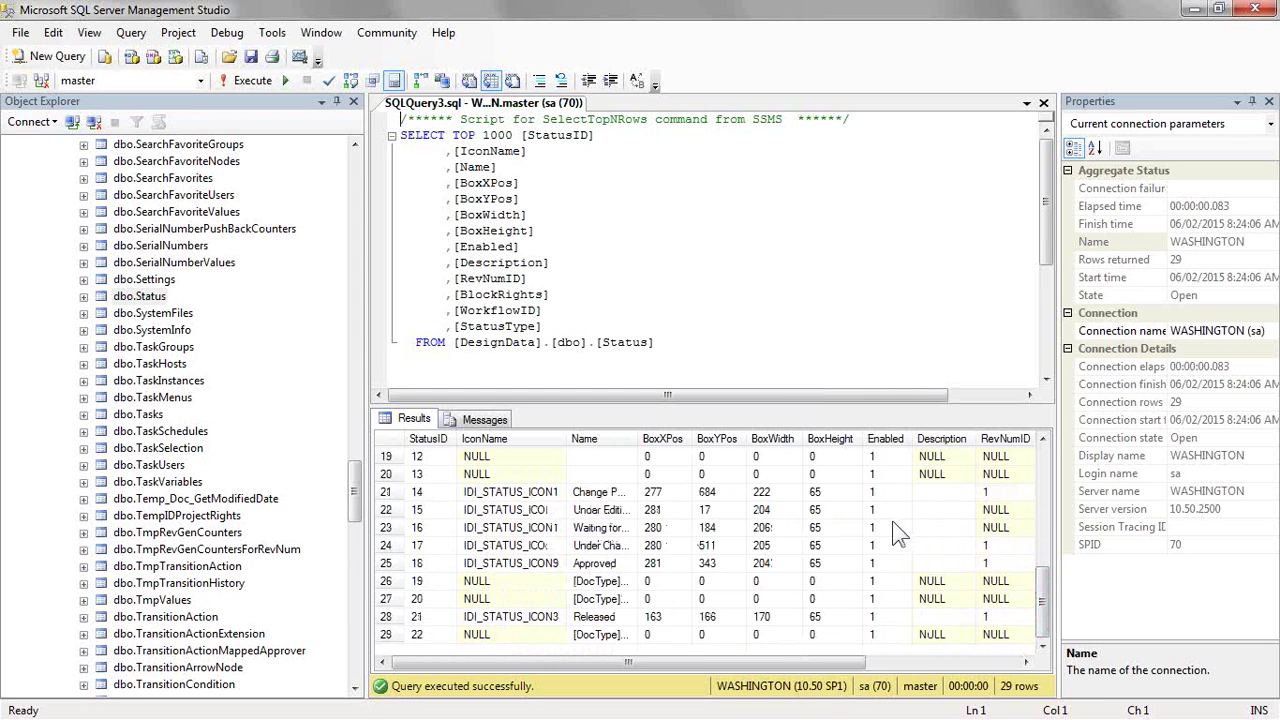
drag(850, 662, 1002, 662)
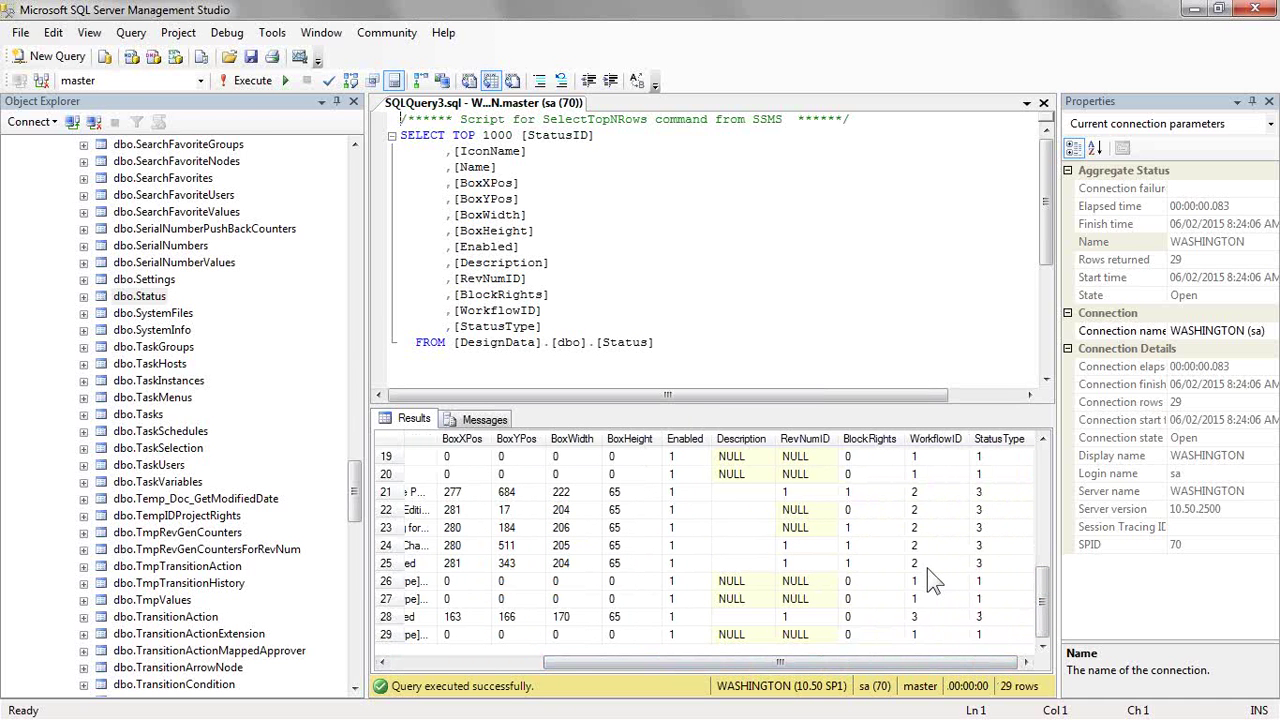
click(738, 359)
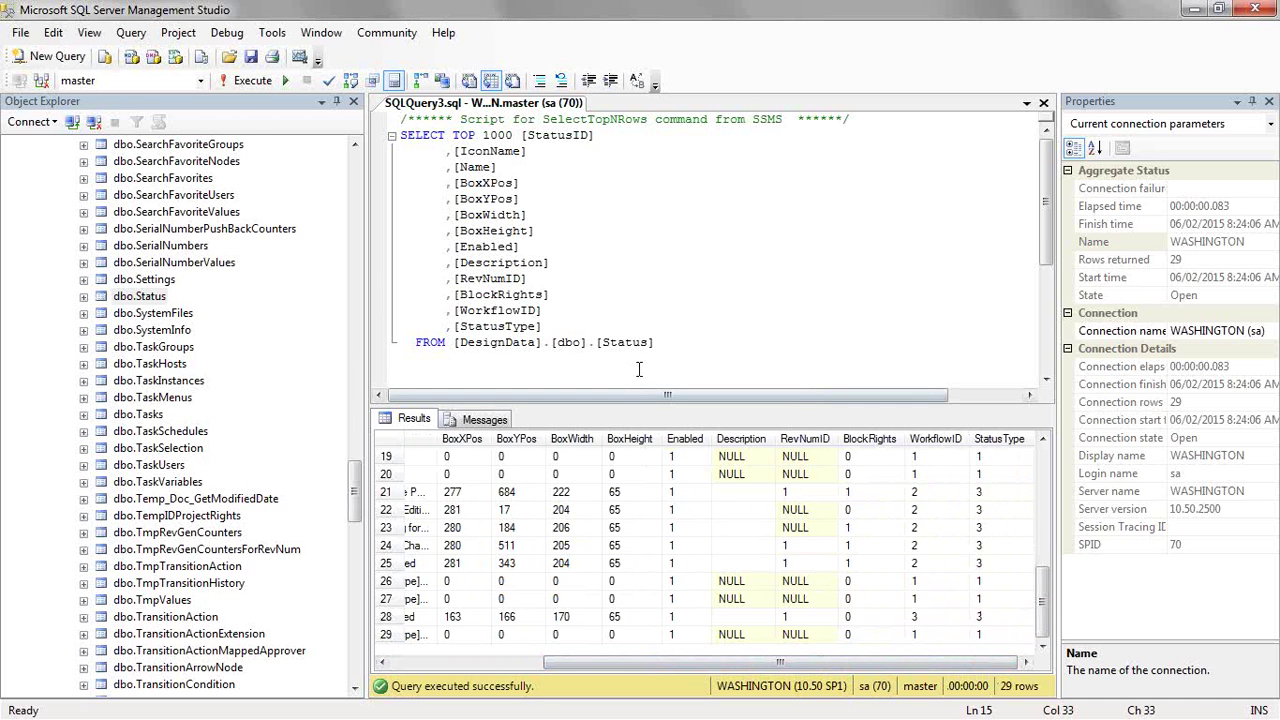
Step: On a new line write select [Name] from [DesignData].[dbo].[Status]
click(746, 359)
key(Return)
key(Return)
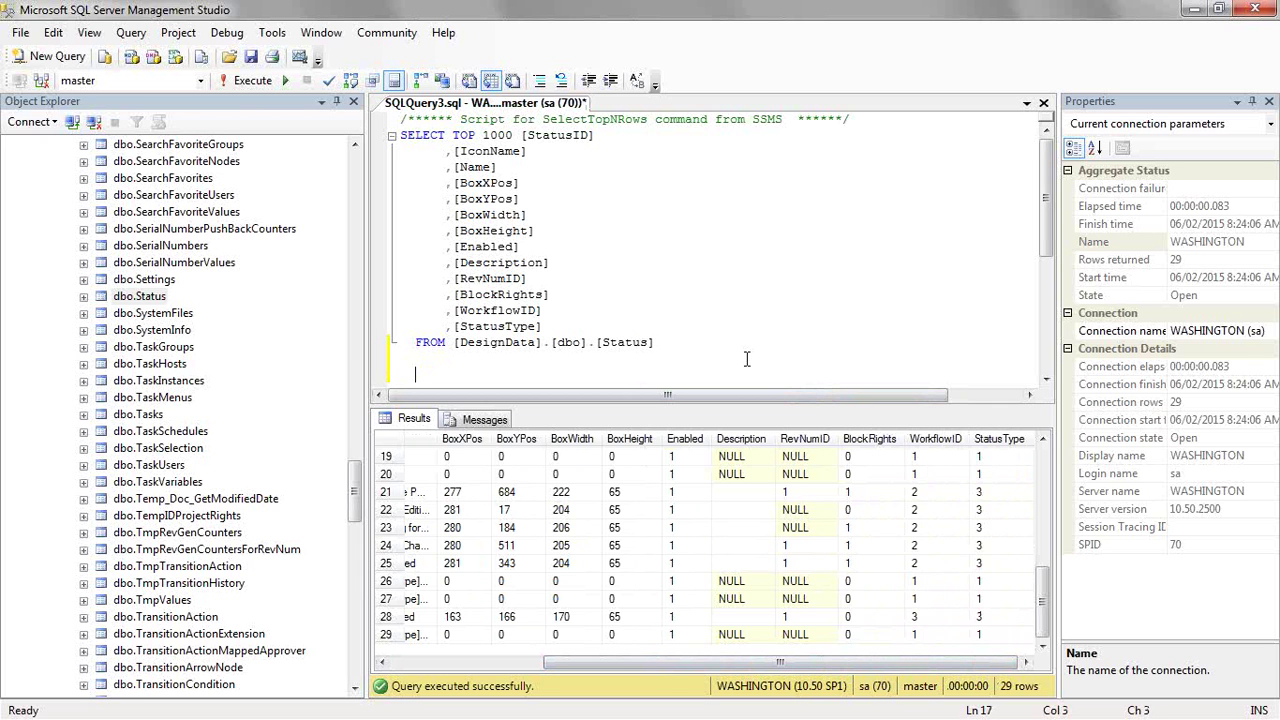
text(select [Name)
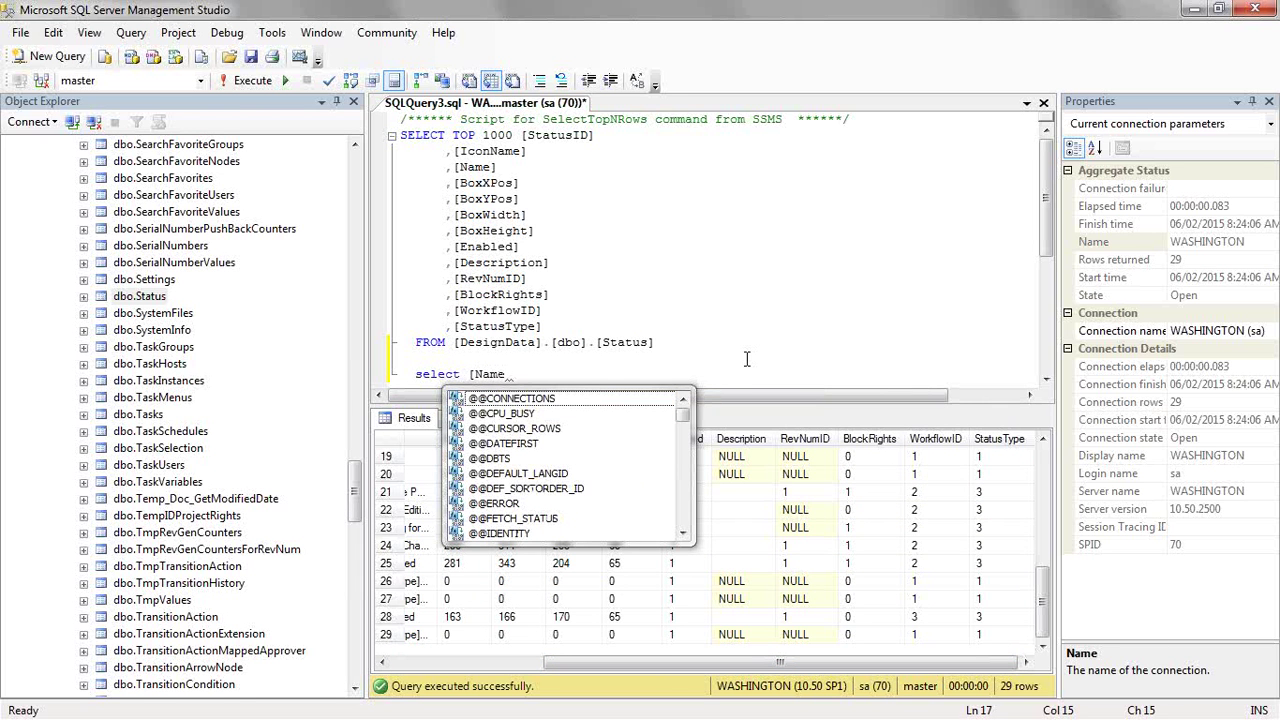
text(] from)
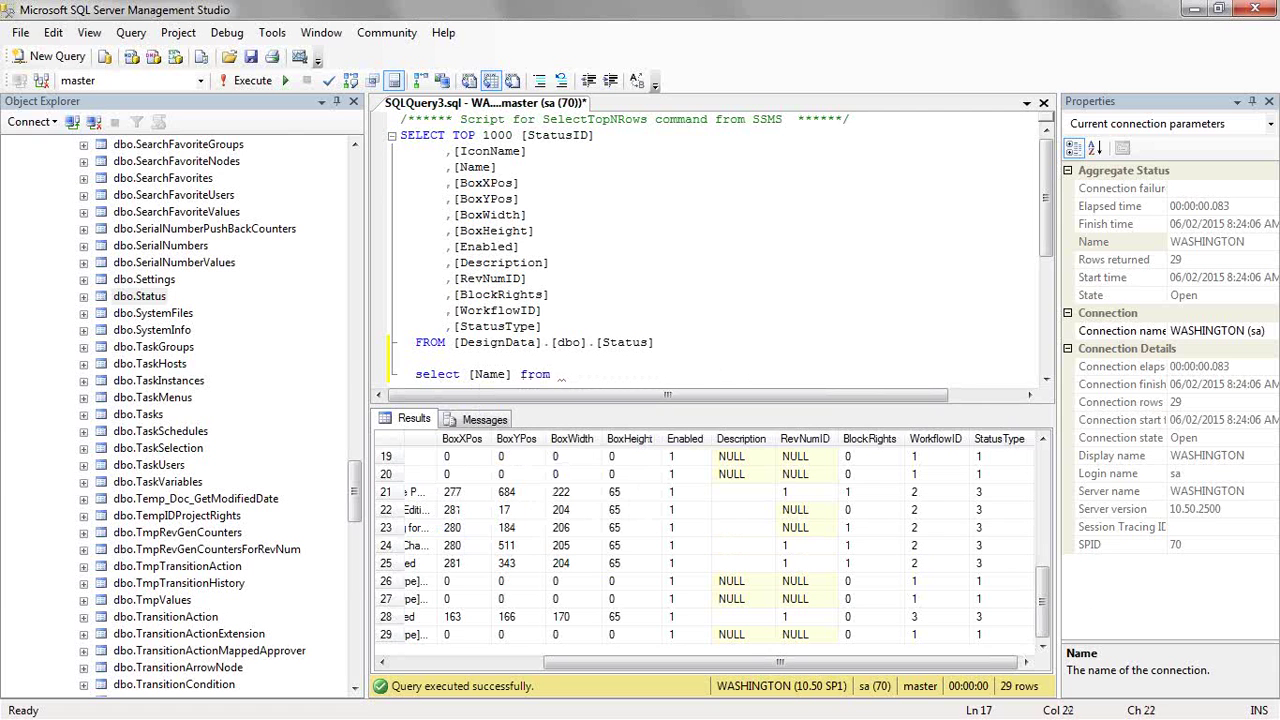
drag(656, 342, 454, 342)
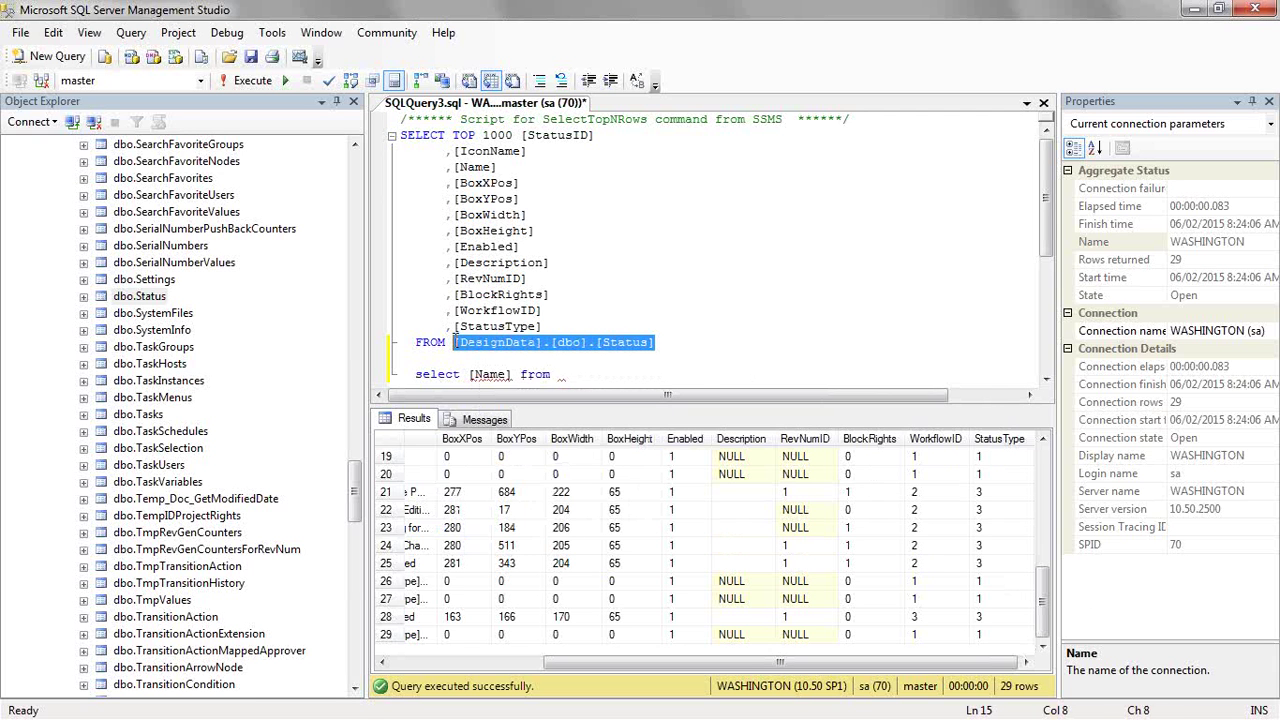
key(ctrl+c)
click(780, 374)
key(ctrl+v)
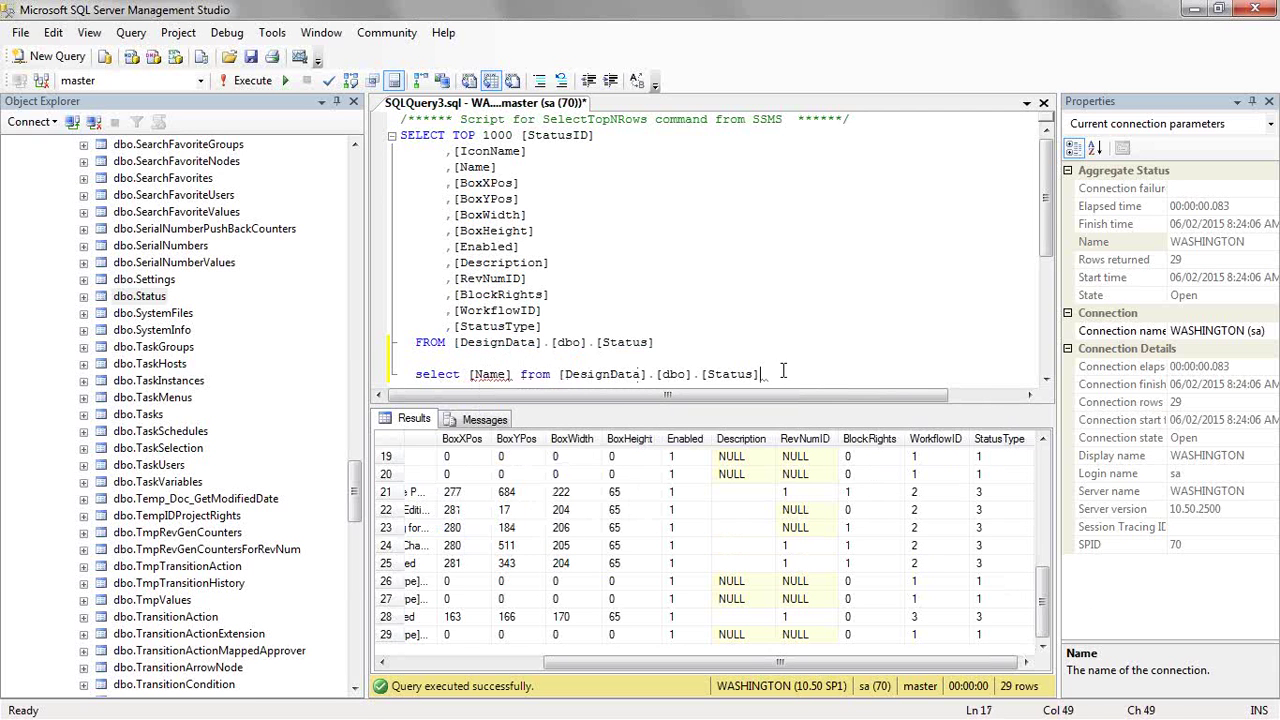
Step: Add the filter where [Enabled] like '1' and [WorkflowID] like '2'
text(where [Ena)
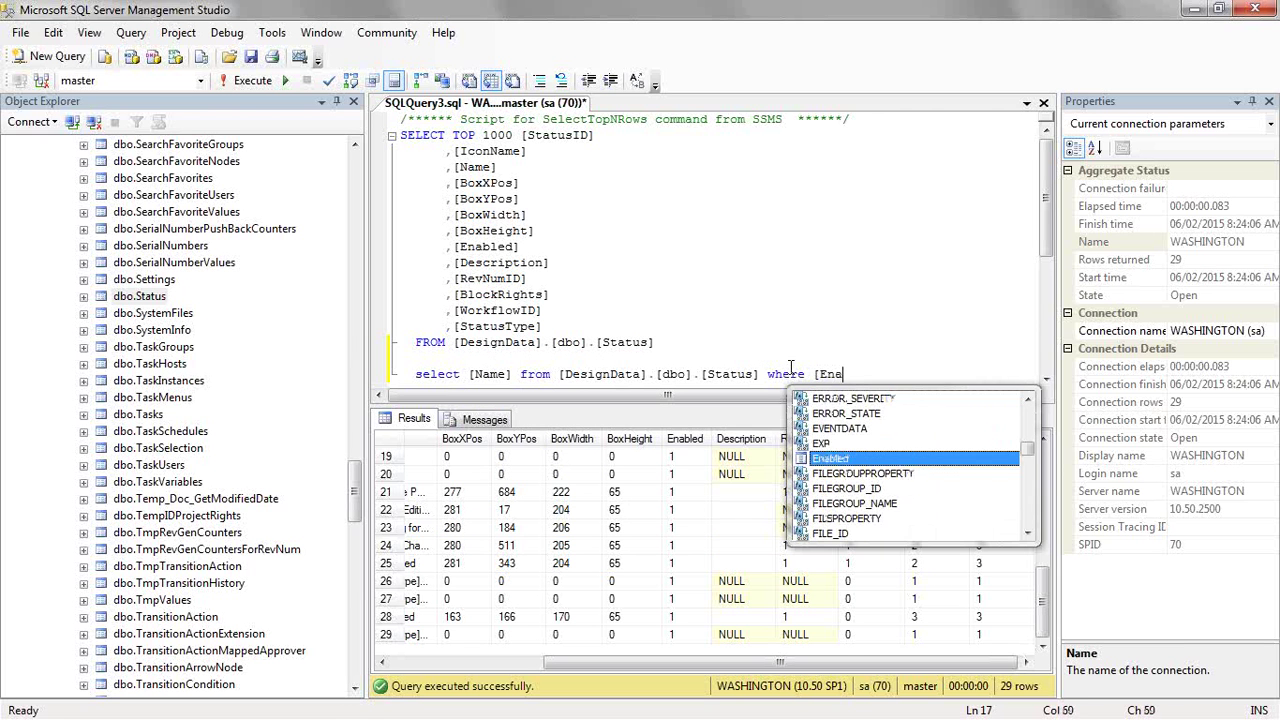
text(bled] like '1')
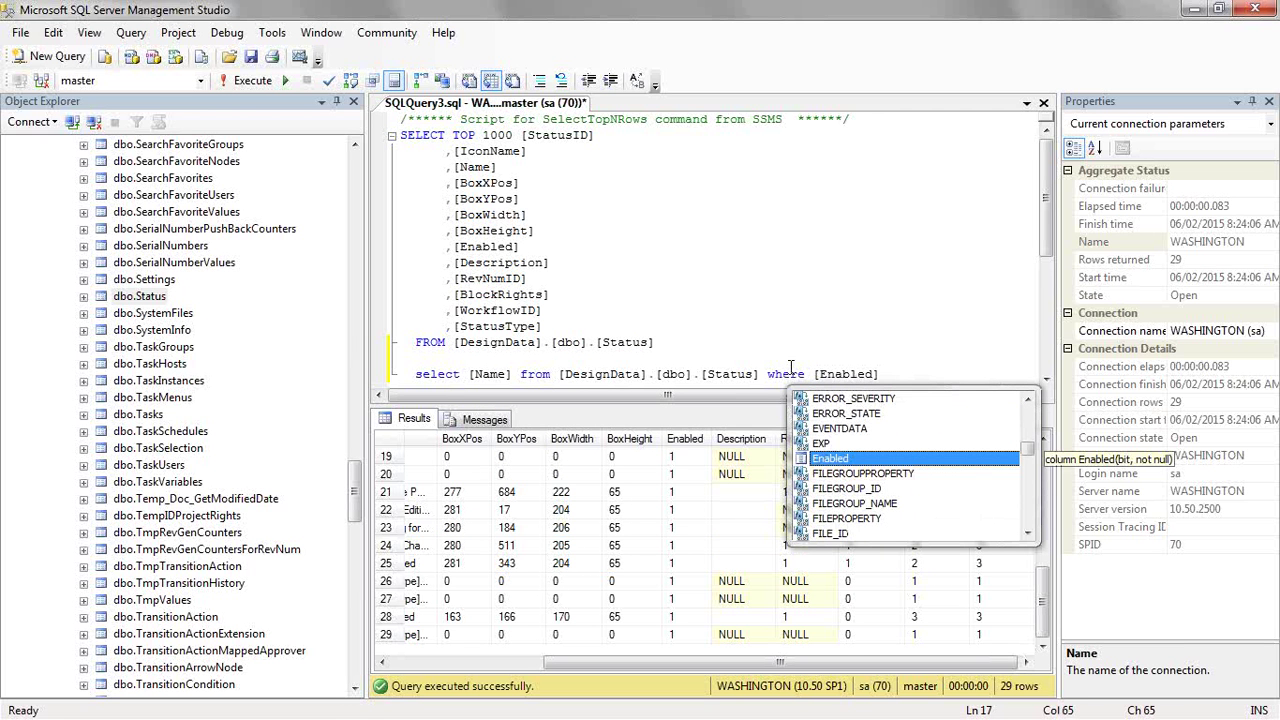
text( and )
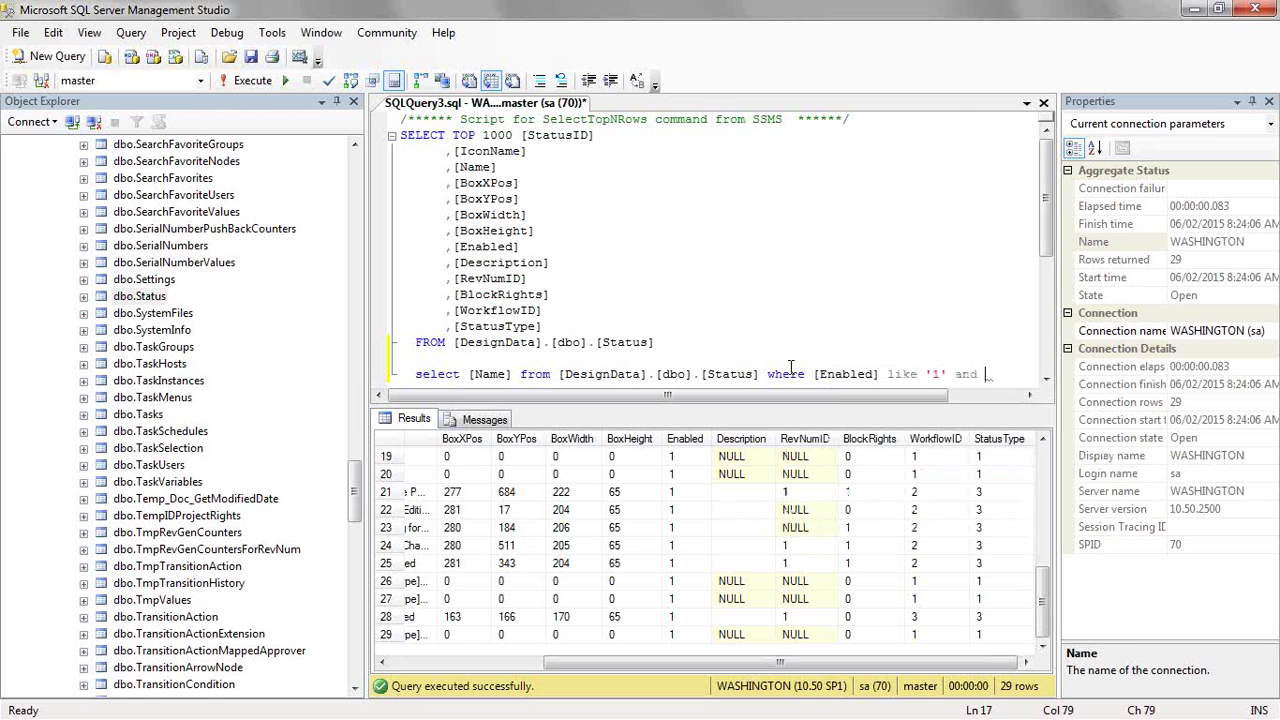
text([workfl)
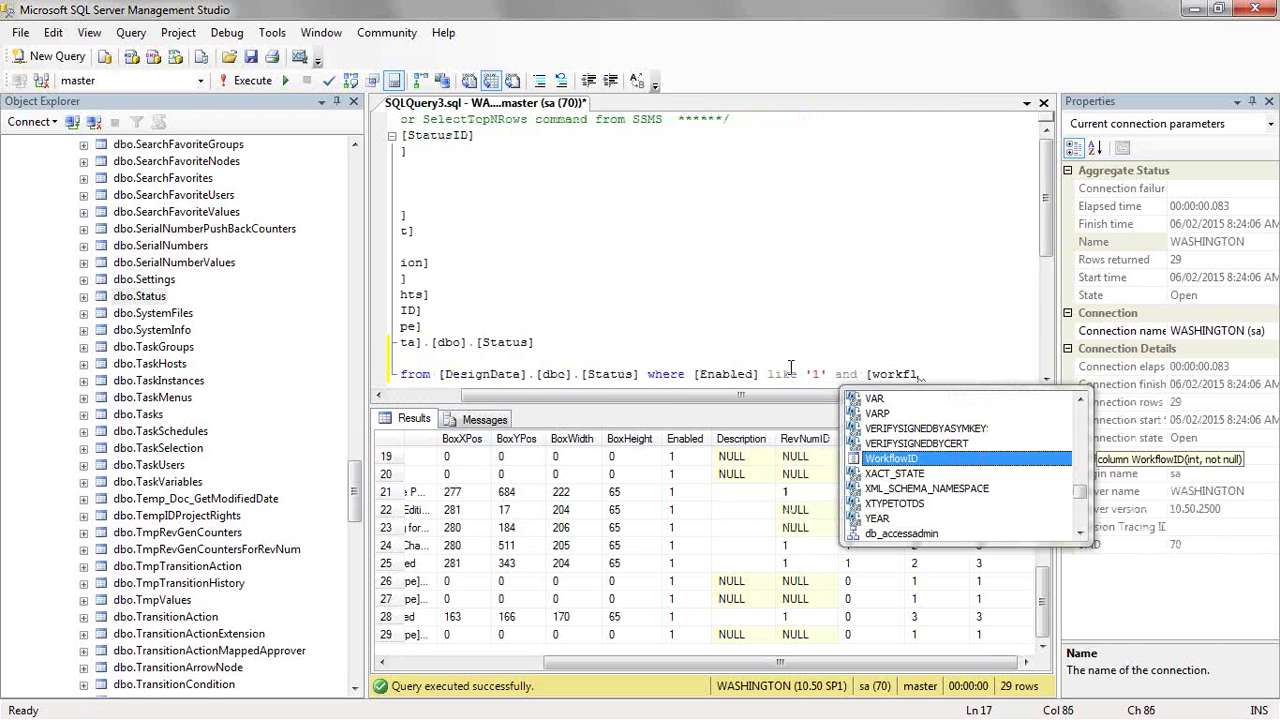
double_click(891, 458)
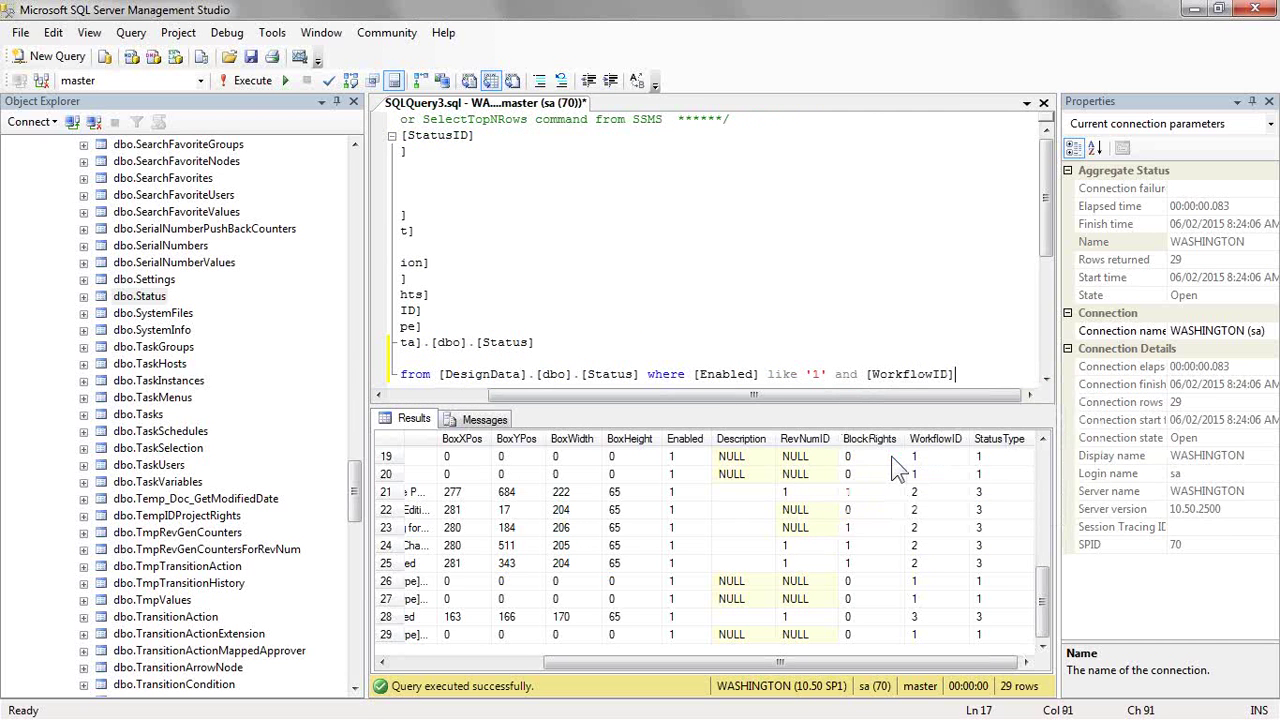
text(like '2')
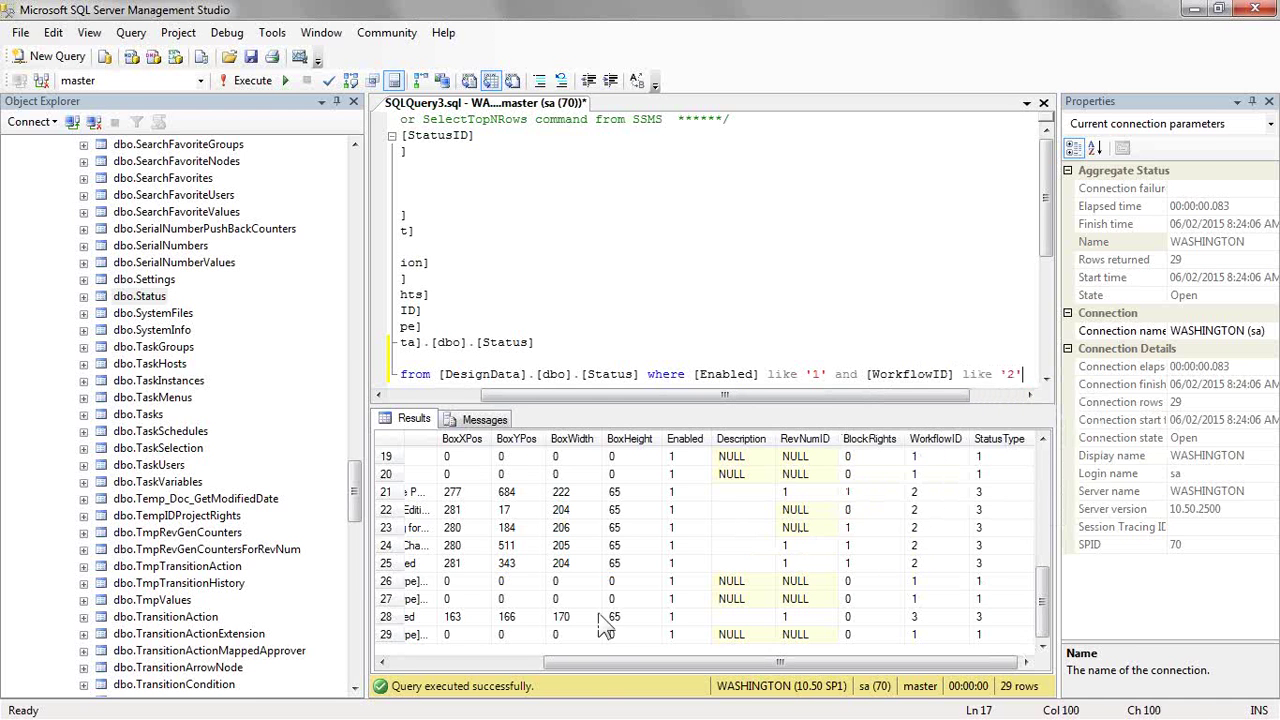
mouse_move(611, 665)
mouse_down()
mouse_move(492, 660)
mouse_move(610, 661)
mouse_up()
Step: Execute the new query line for WorkflowID 2, then change the value to '3'
click(384, 375)
click(245, 80)
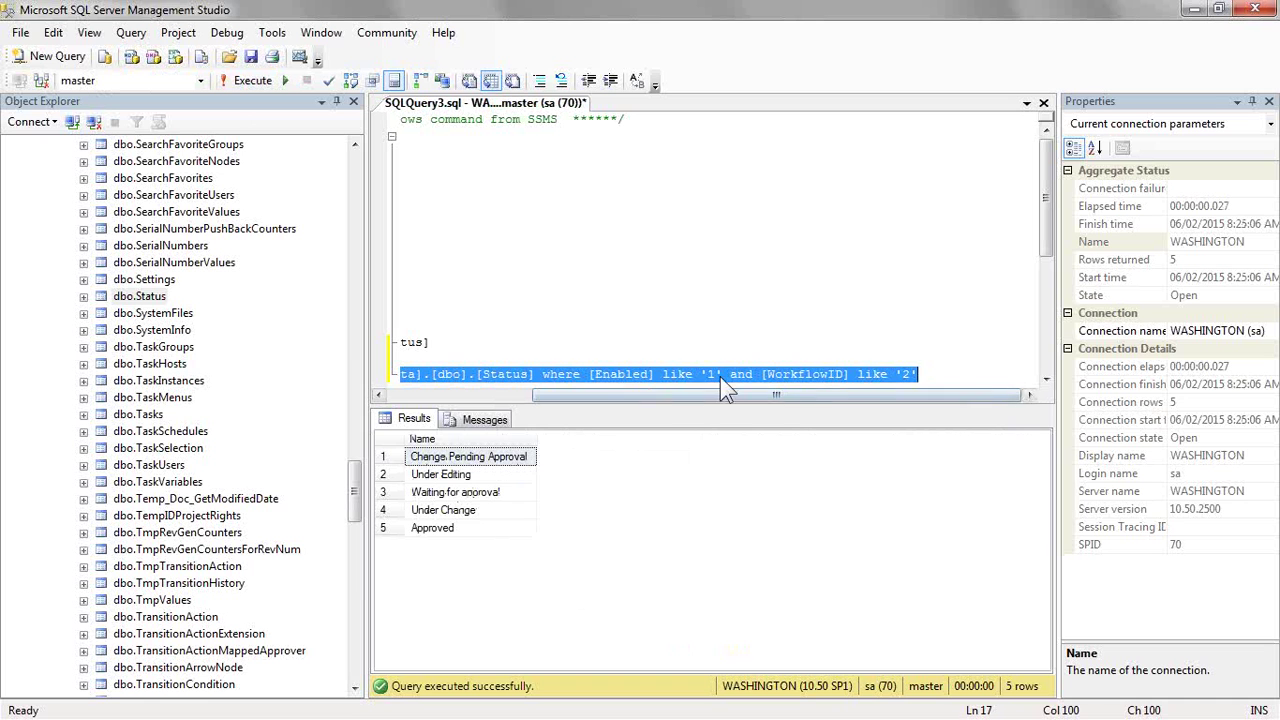
click(912, 374)
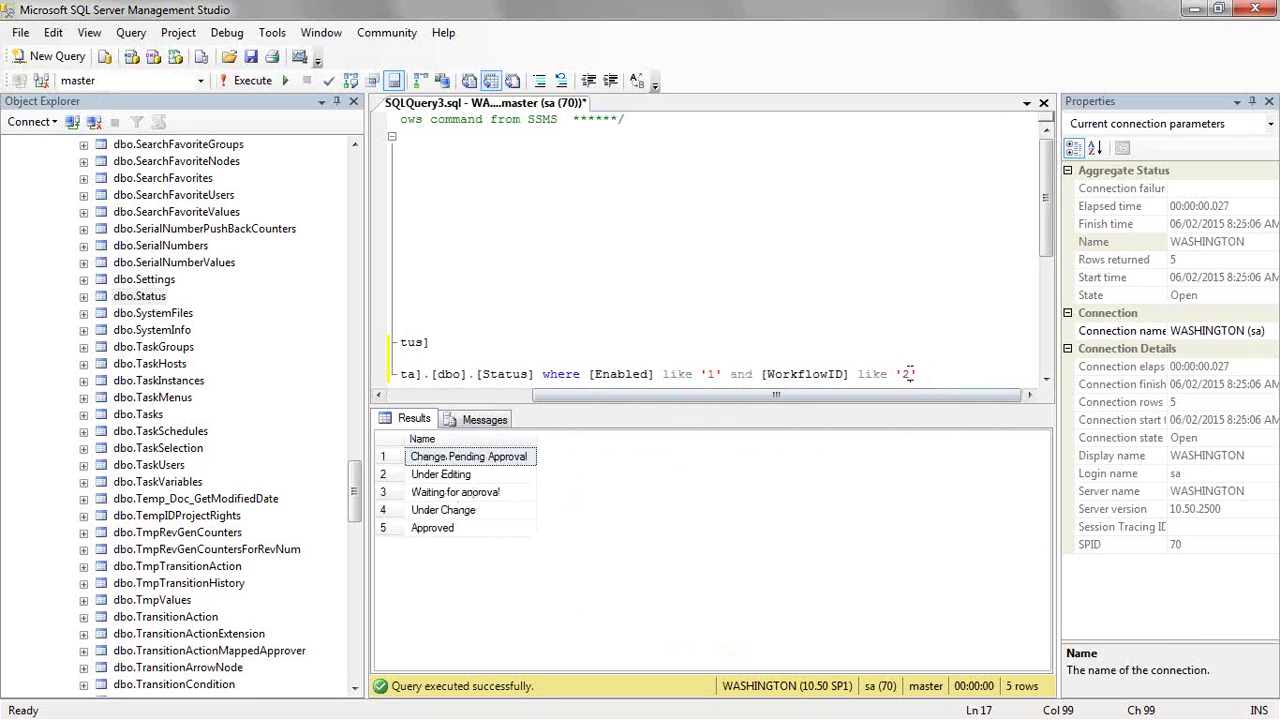
key(BackSpace)
text(3)
Step: Execute the WorkflowID 3 query, then minimize SSMS and return to PDM Administration
key(Home)
key(shift+End)
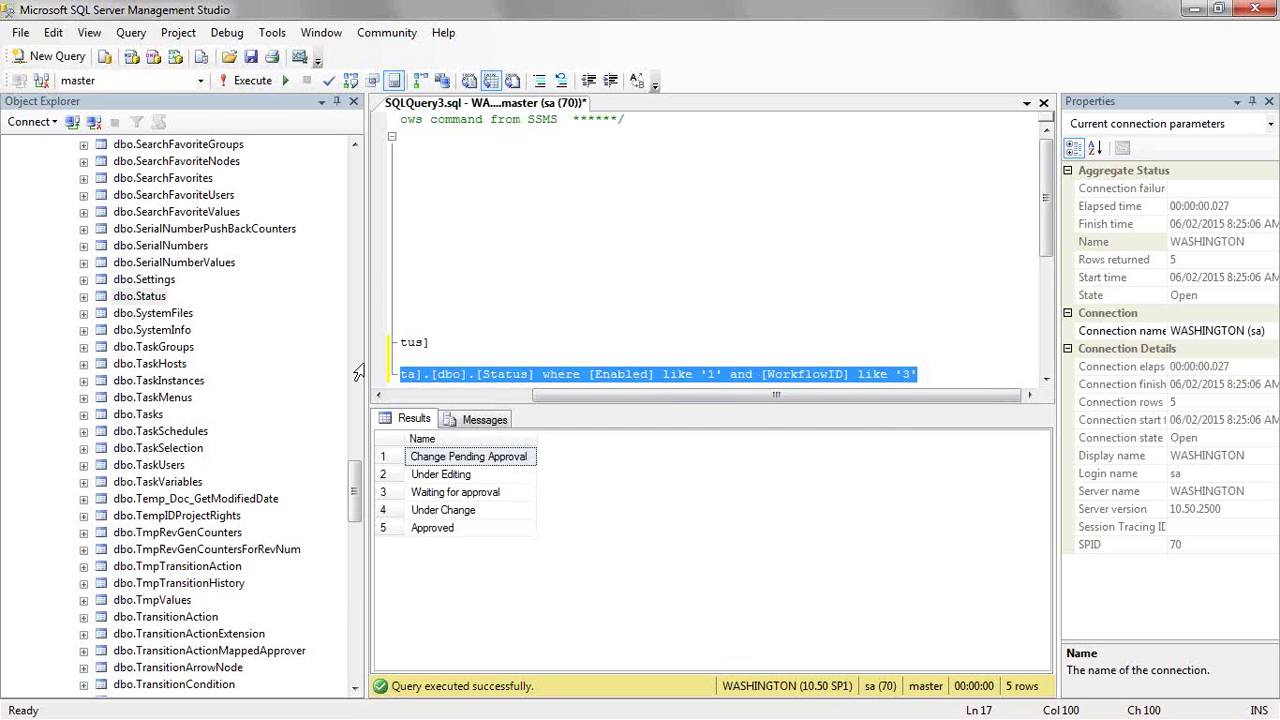
click(243, 86)
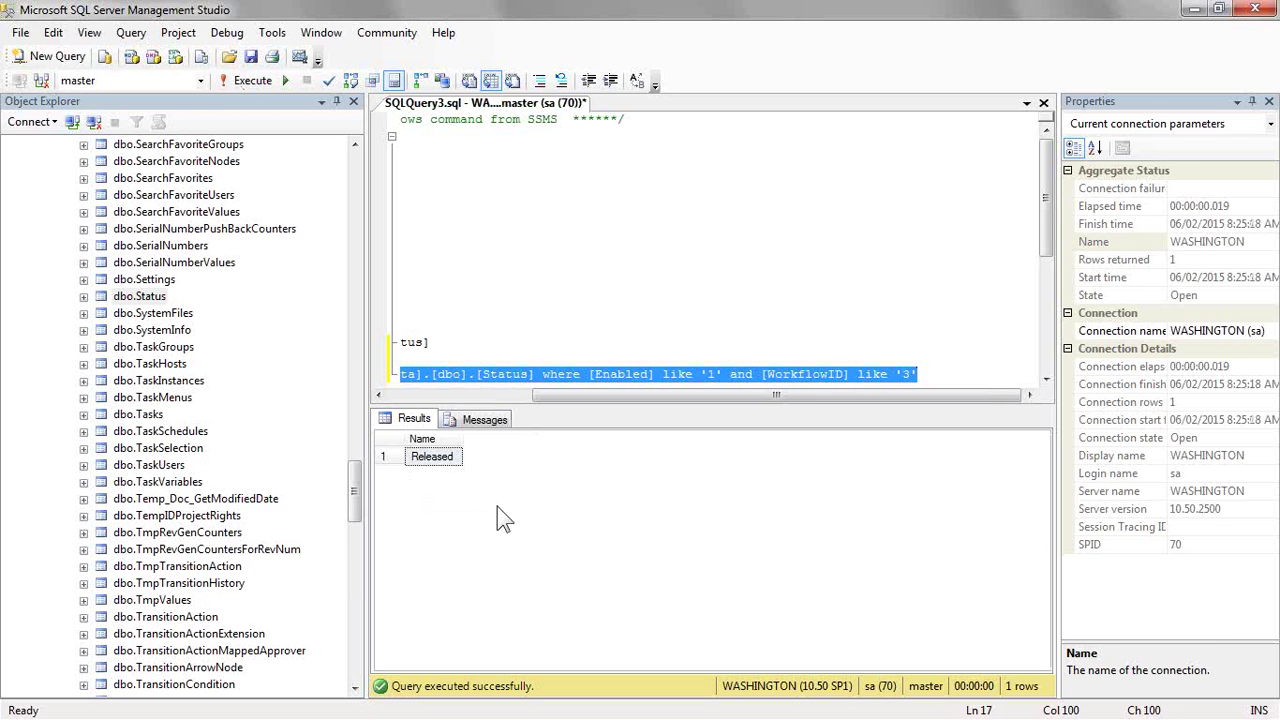
click(1196, 12)
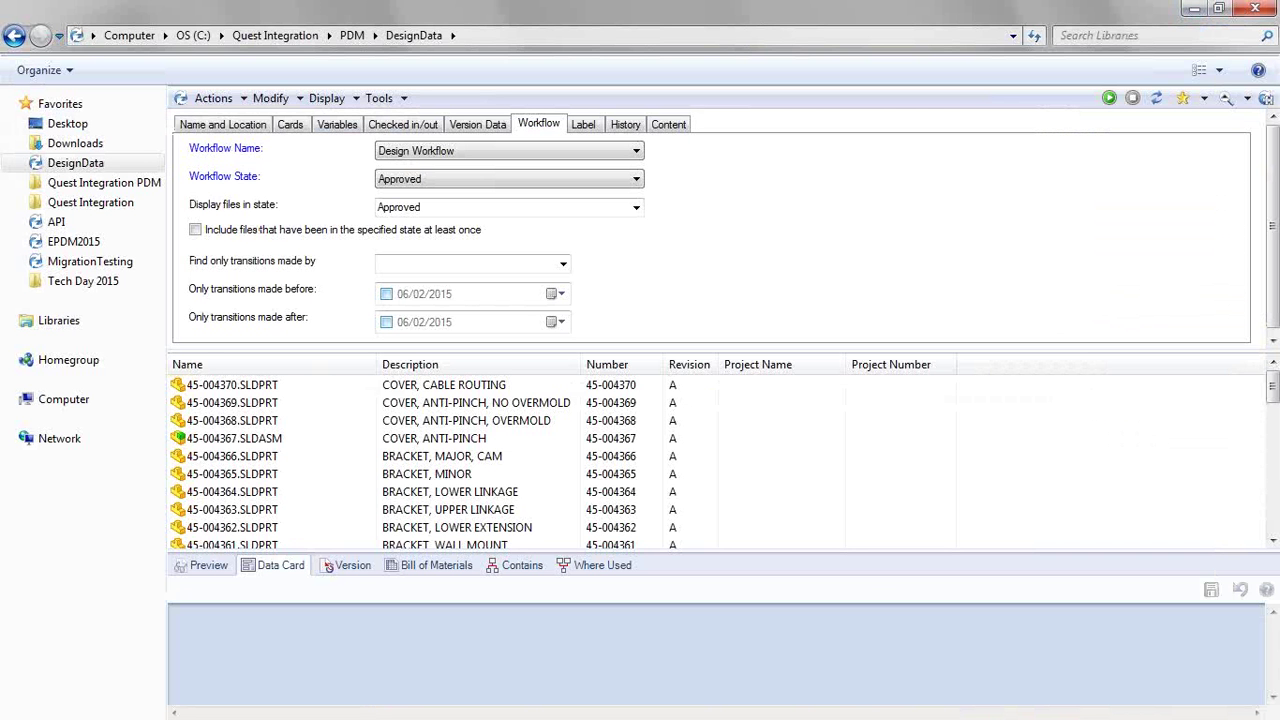
key(alt+Tab)
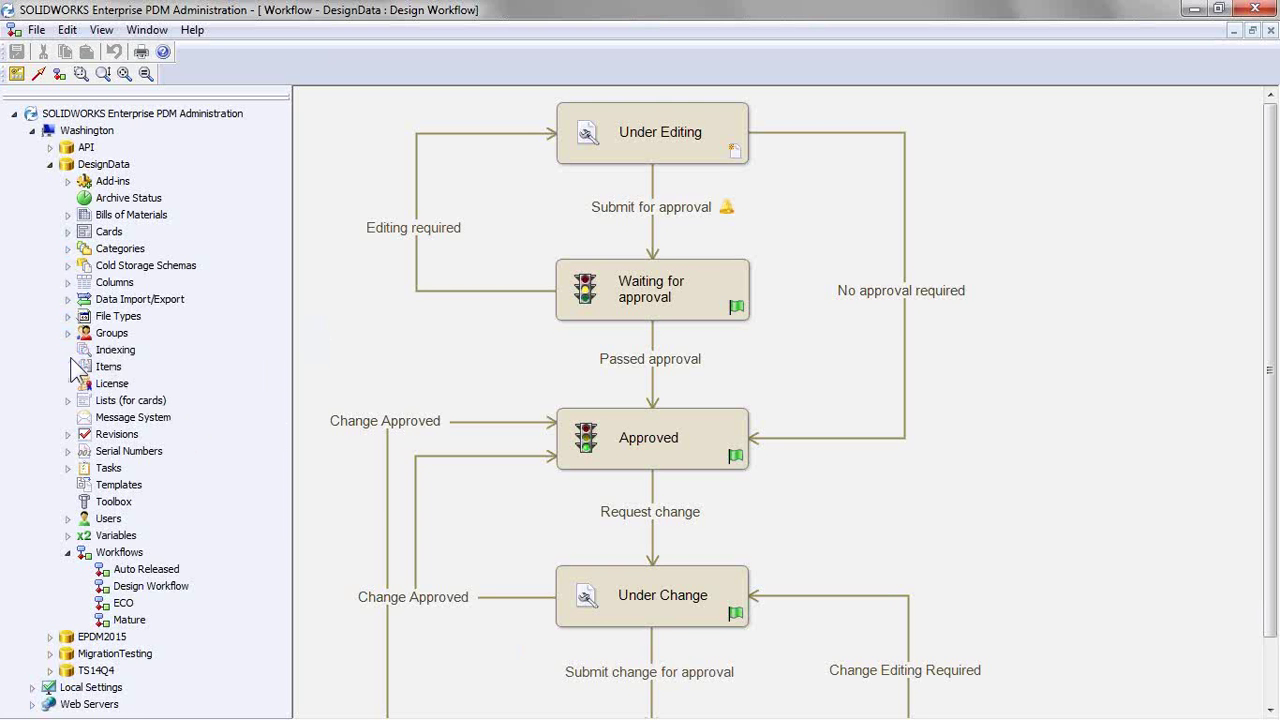
Step: Open the States - Design Workflow card list and test its SQL query values
click(68, 400)
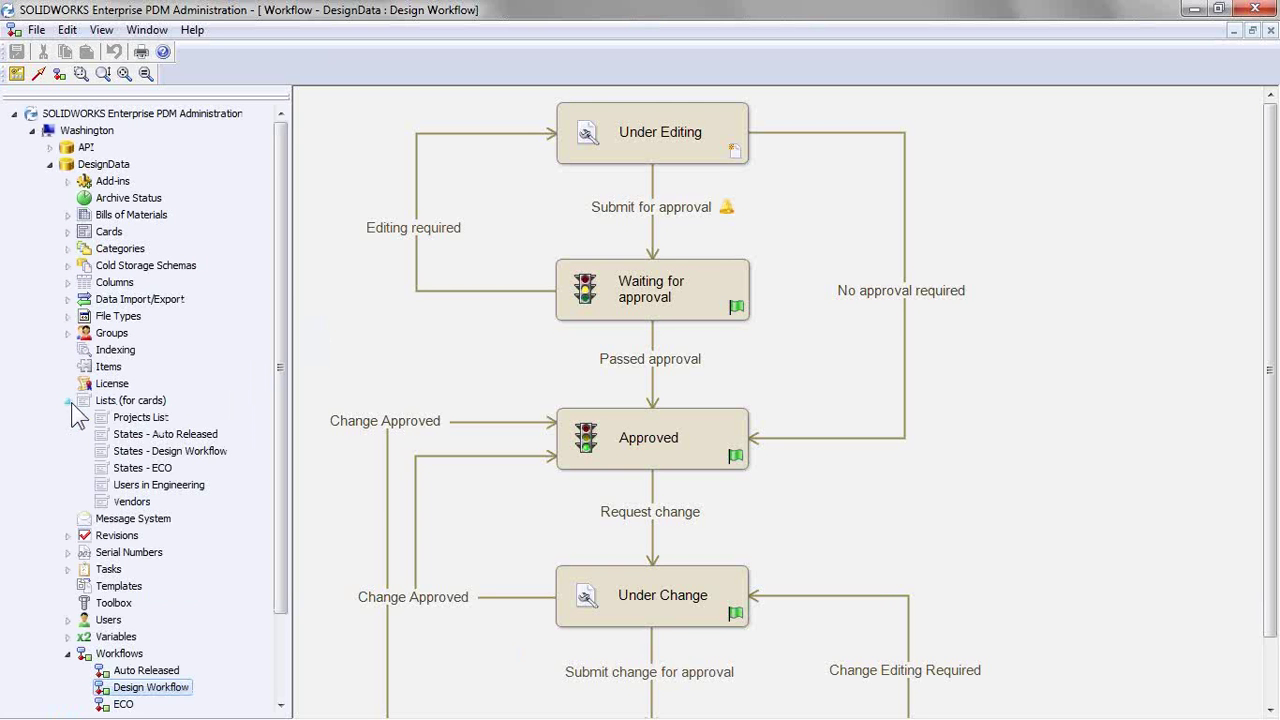
click(160, 452)
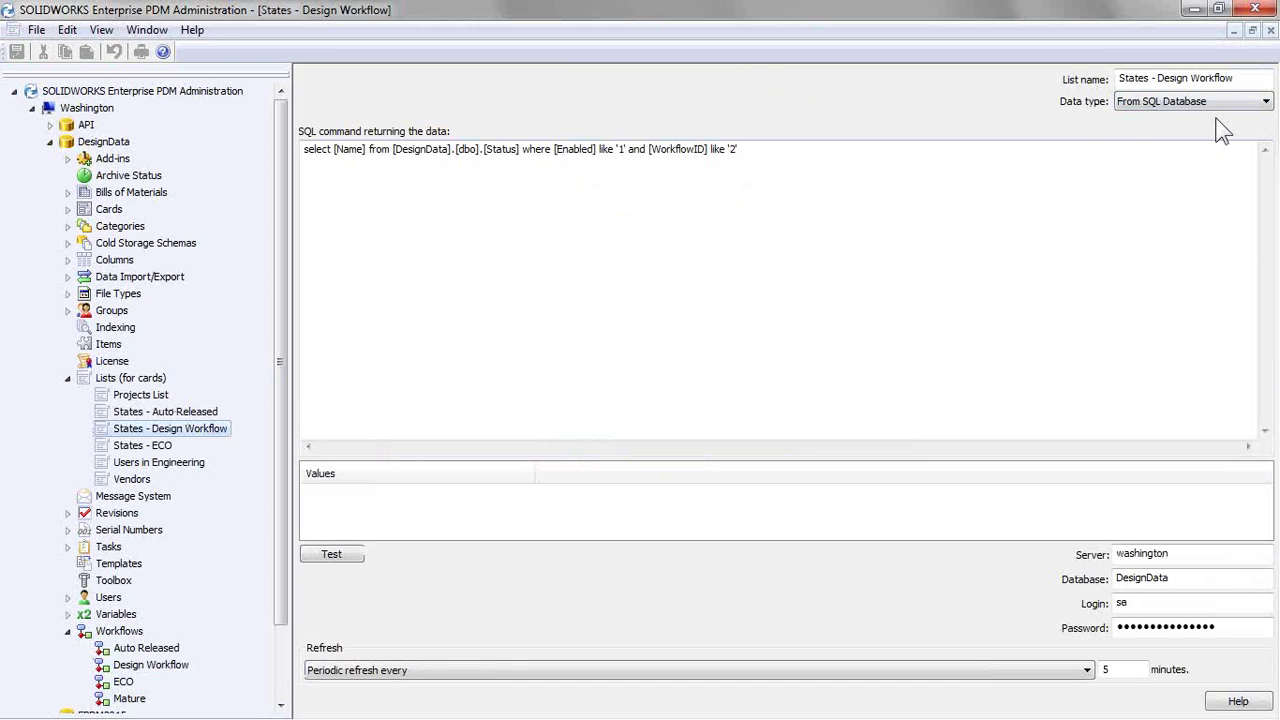
click(1165, 104)
click(808, 217)
click(338, 560)
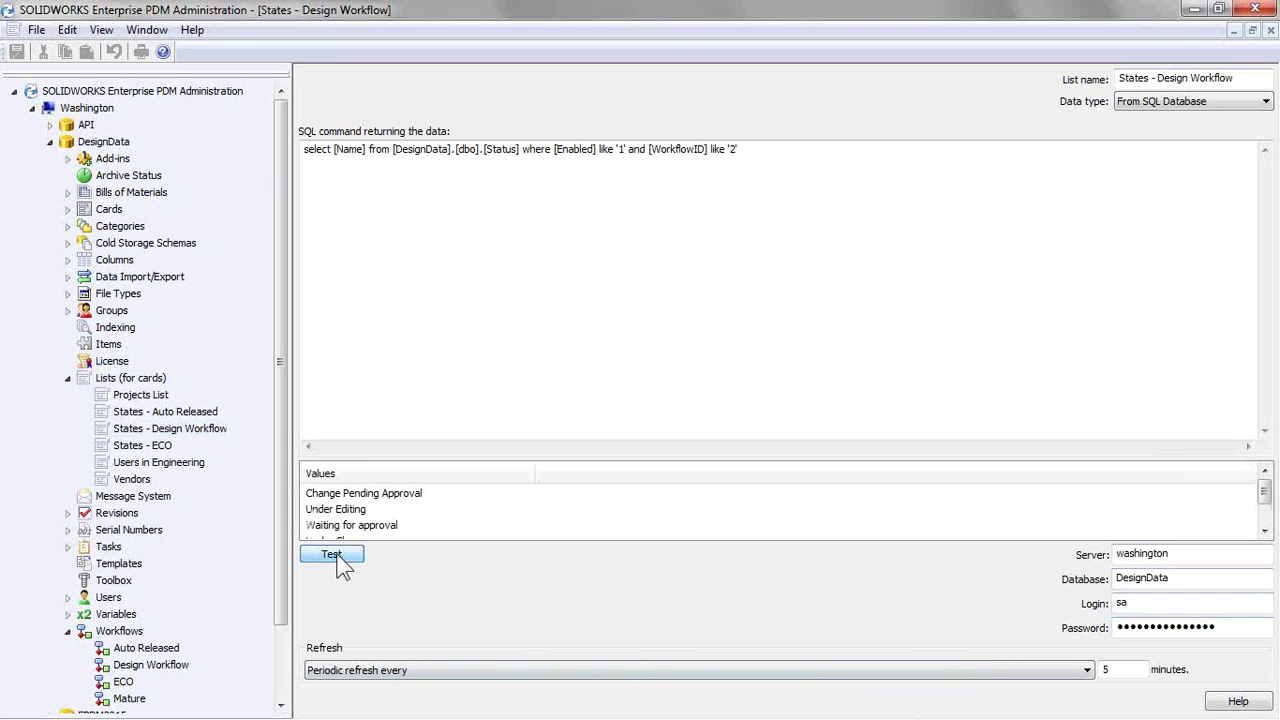
Step: View the States - Auto Released and States - ECO lists, then close all windows
click(176, 416)
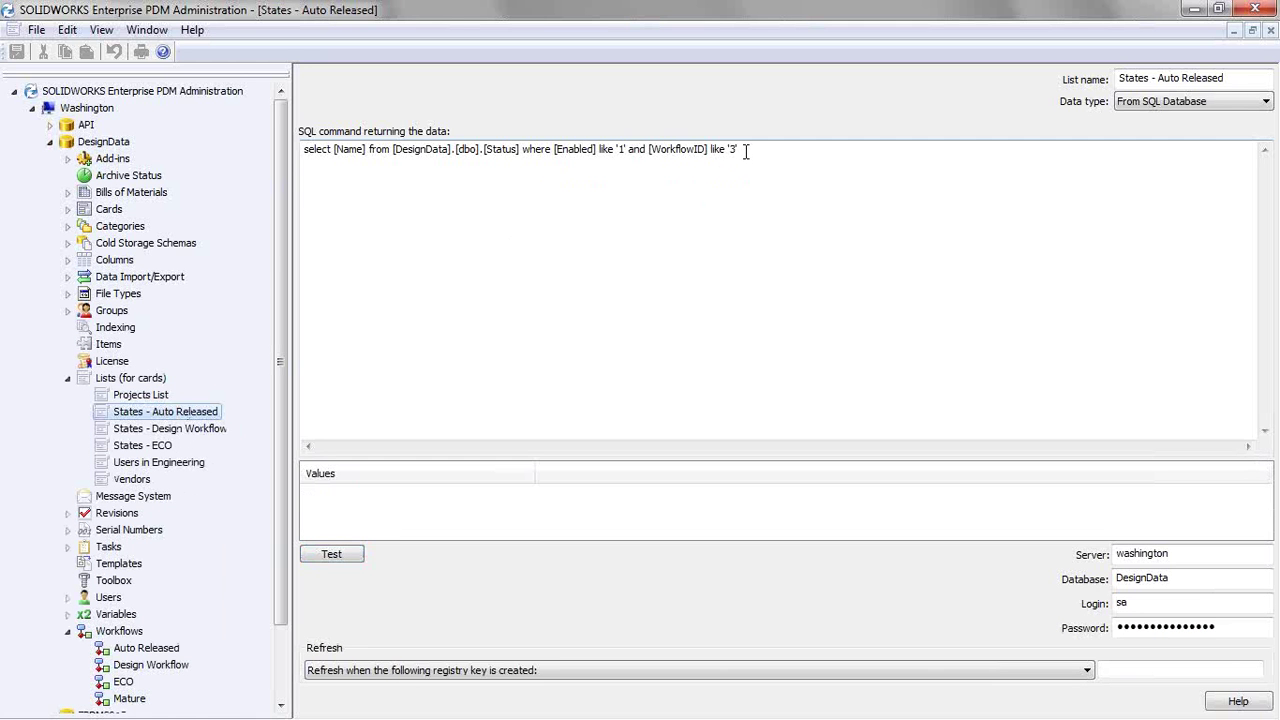
click(152, 445)
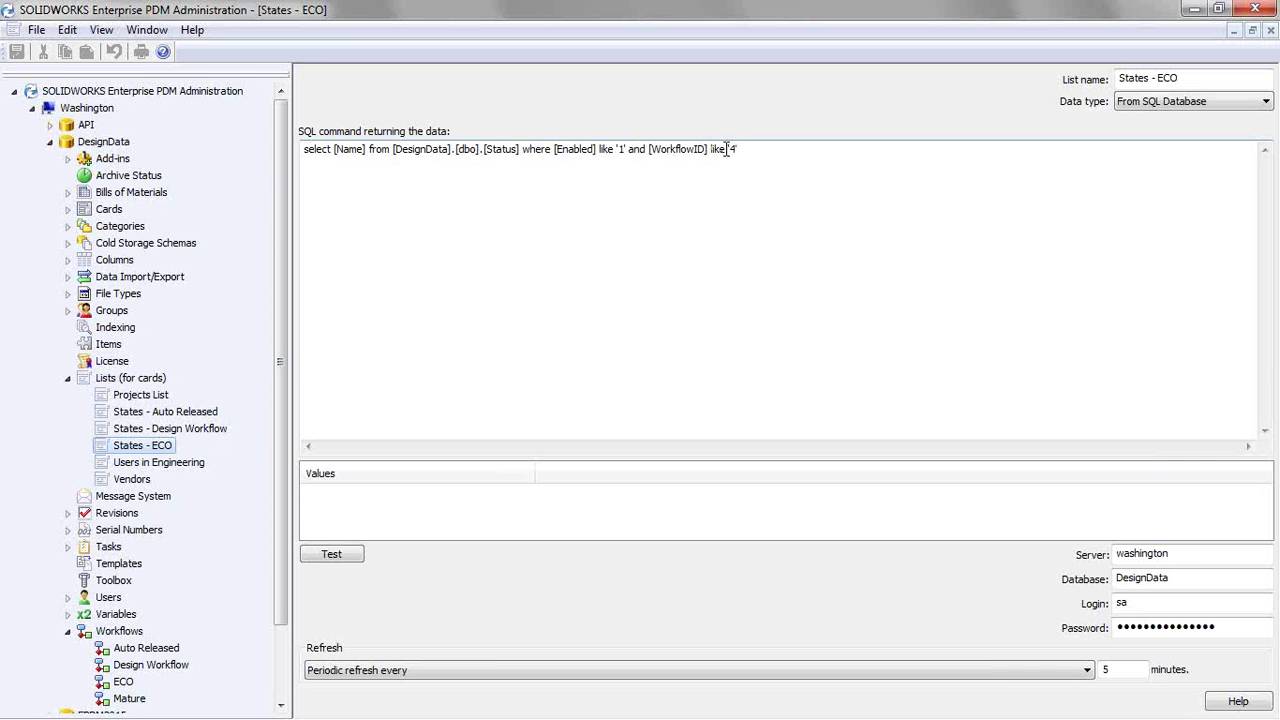
click(1269, 30)
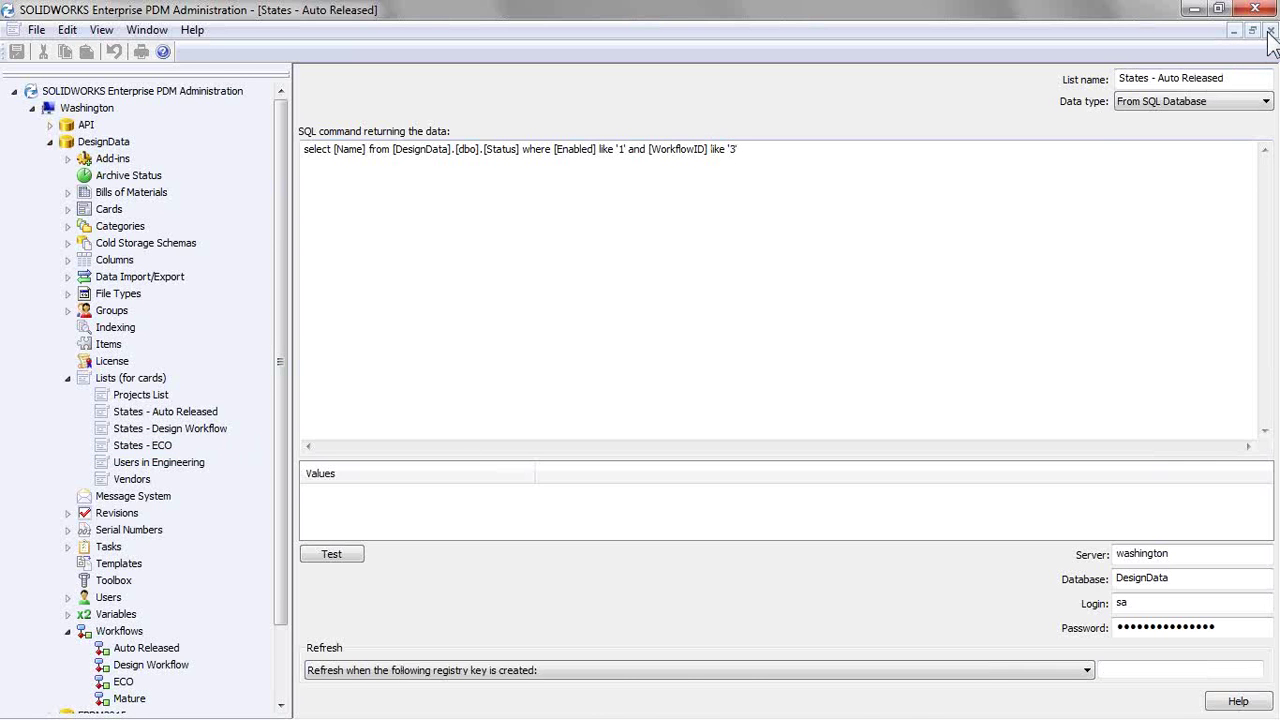
click(1269, 30)
click(1269, 30)
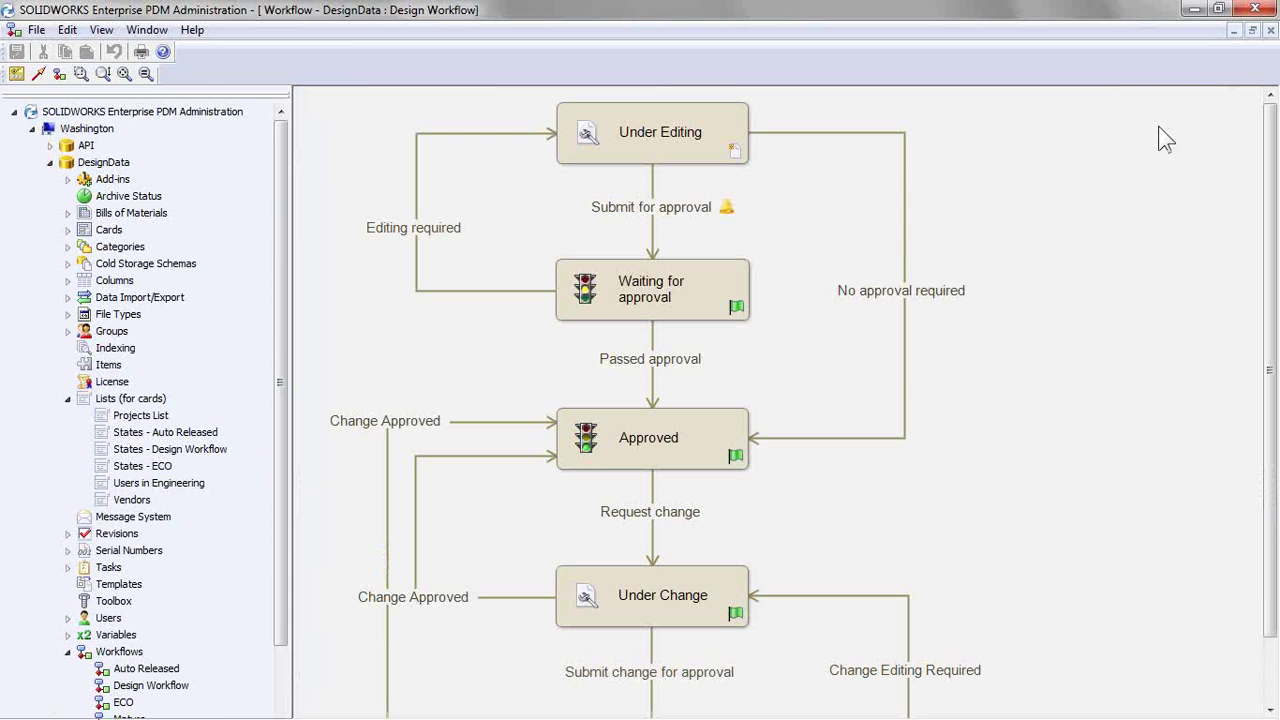
click(1269, 30)
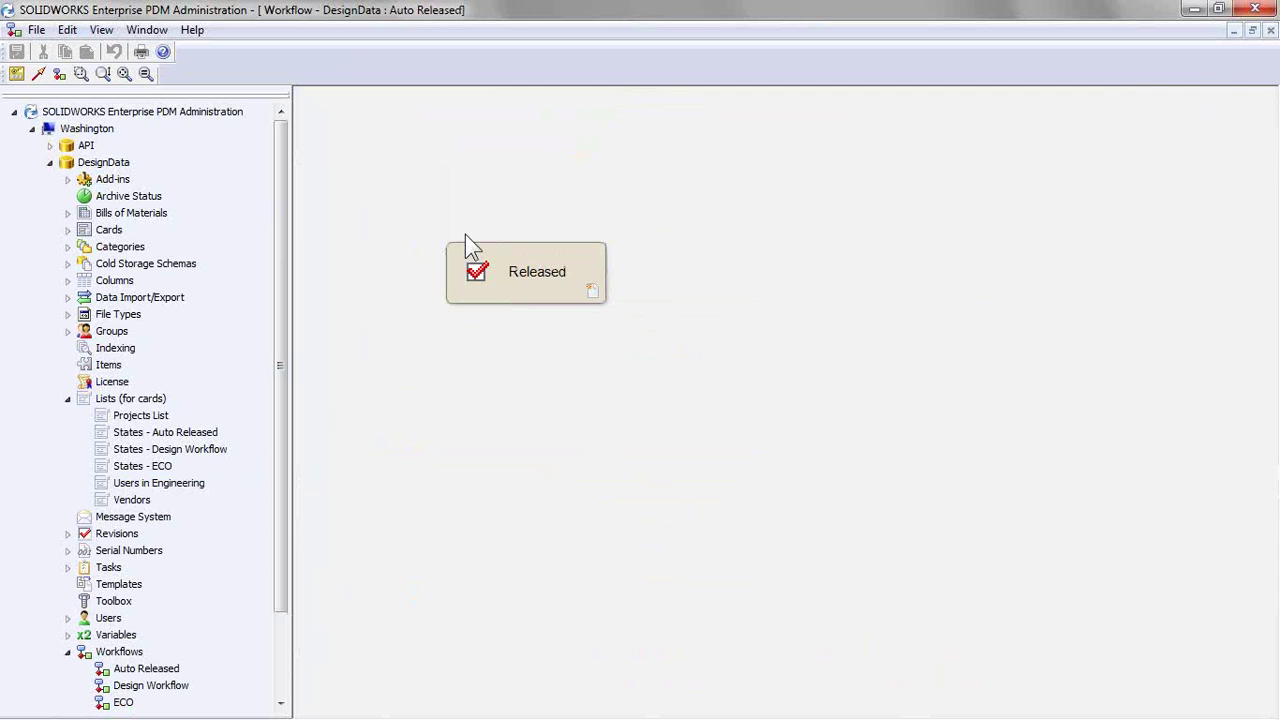
click(1269, 30)
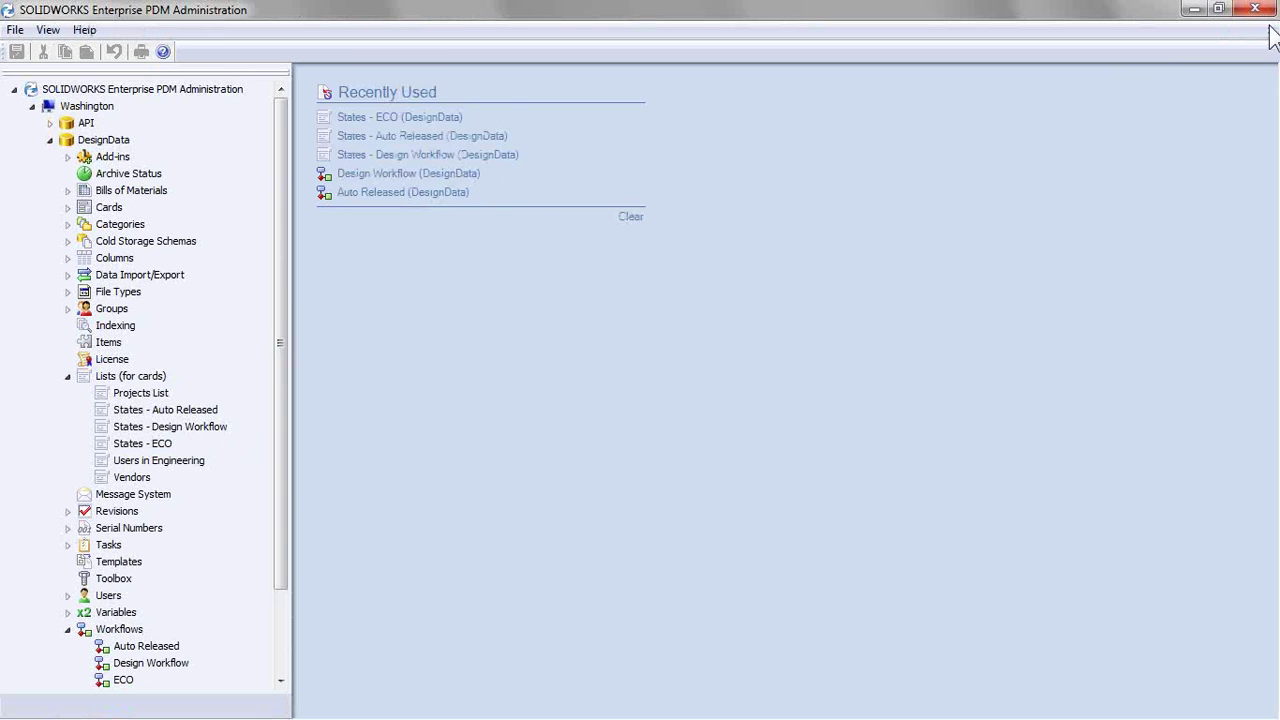
Step: Open the Complete Search card from Search Cards in the Card Editor, maximized
click(67, 207)
click(85, 226)
click(85, 226)
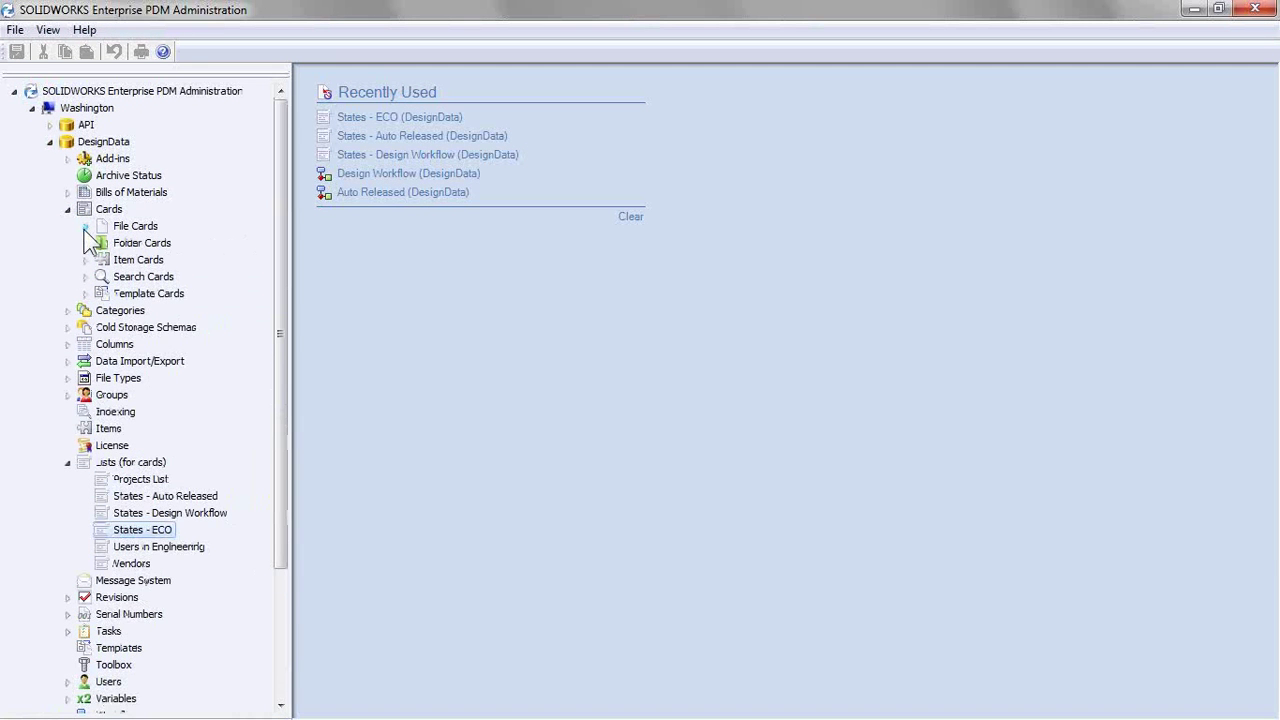
click(85, 276)
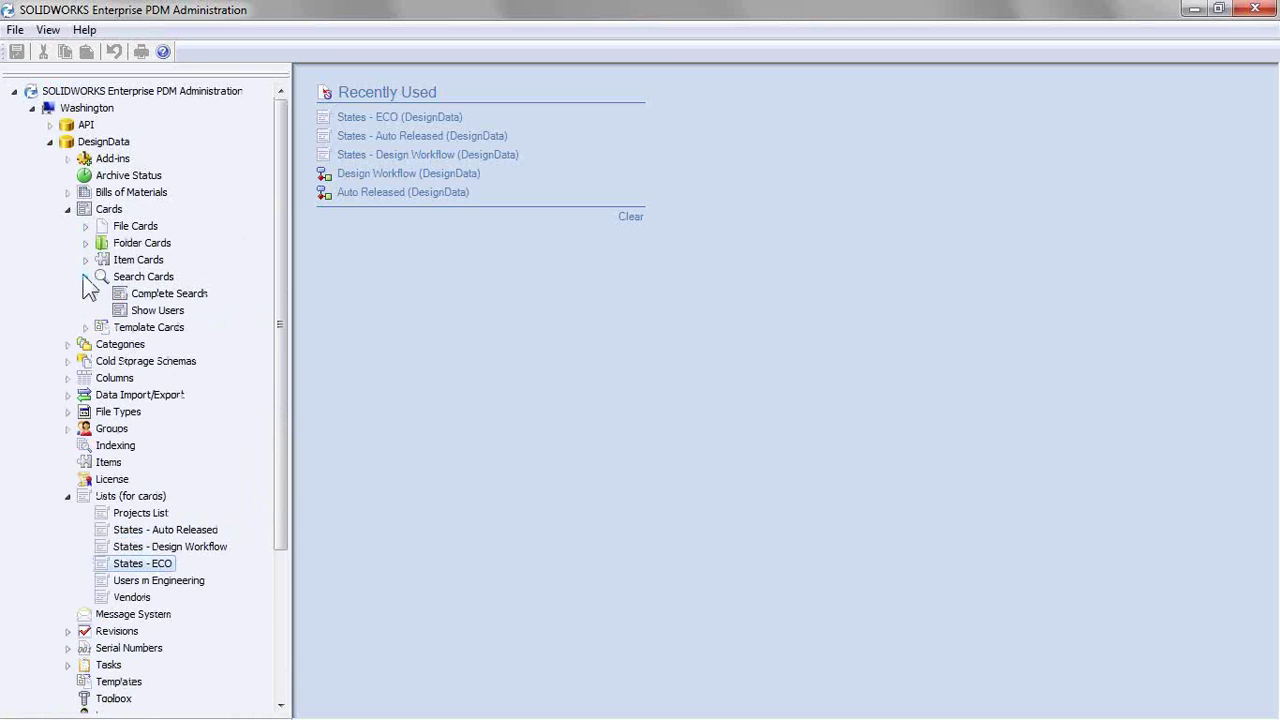
double_click(155, 294)
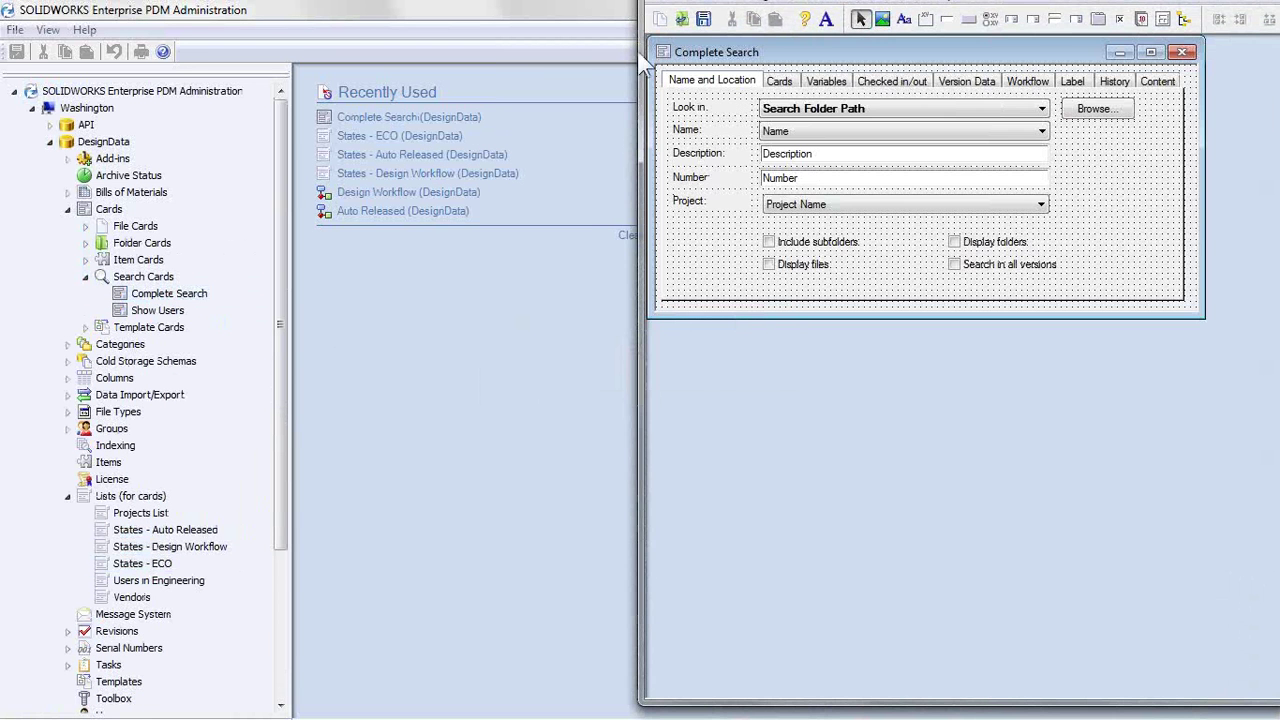
click(636, 52)
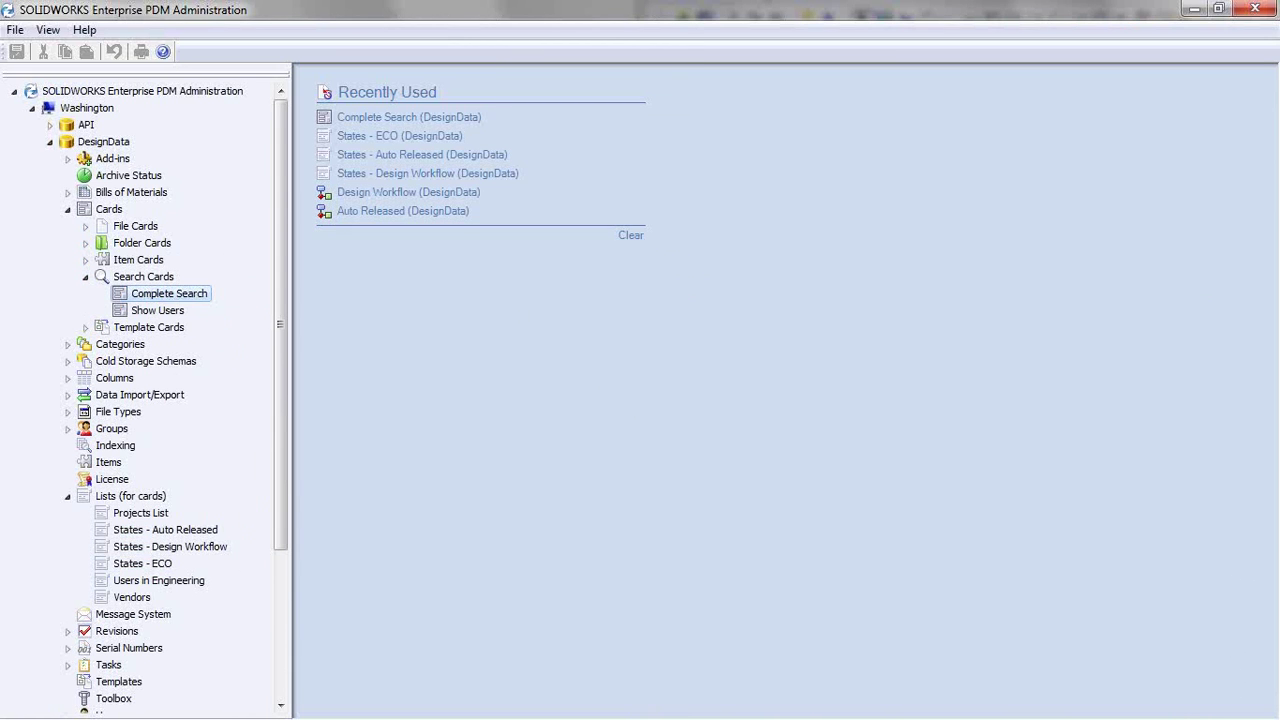
key(alt+Tab)
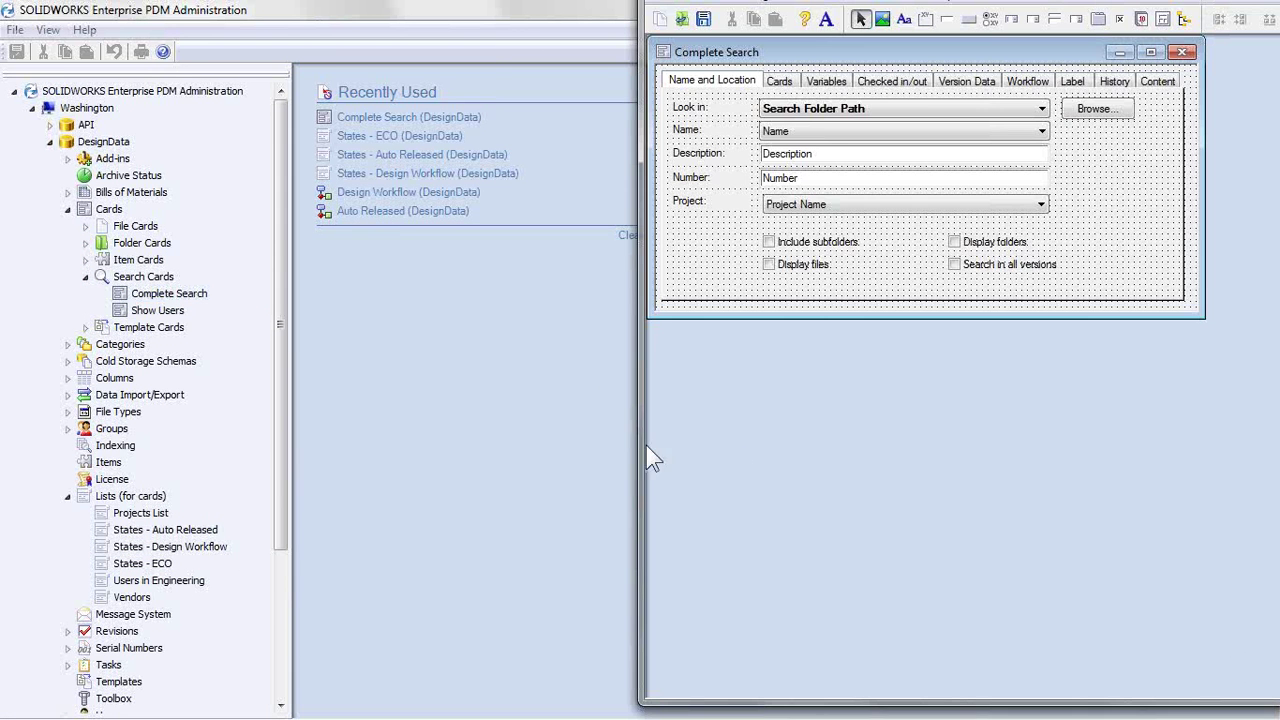
drag(636, 445, 555, 450)
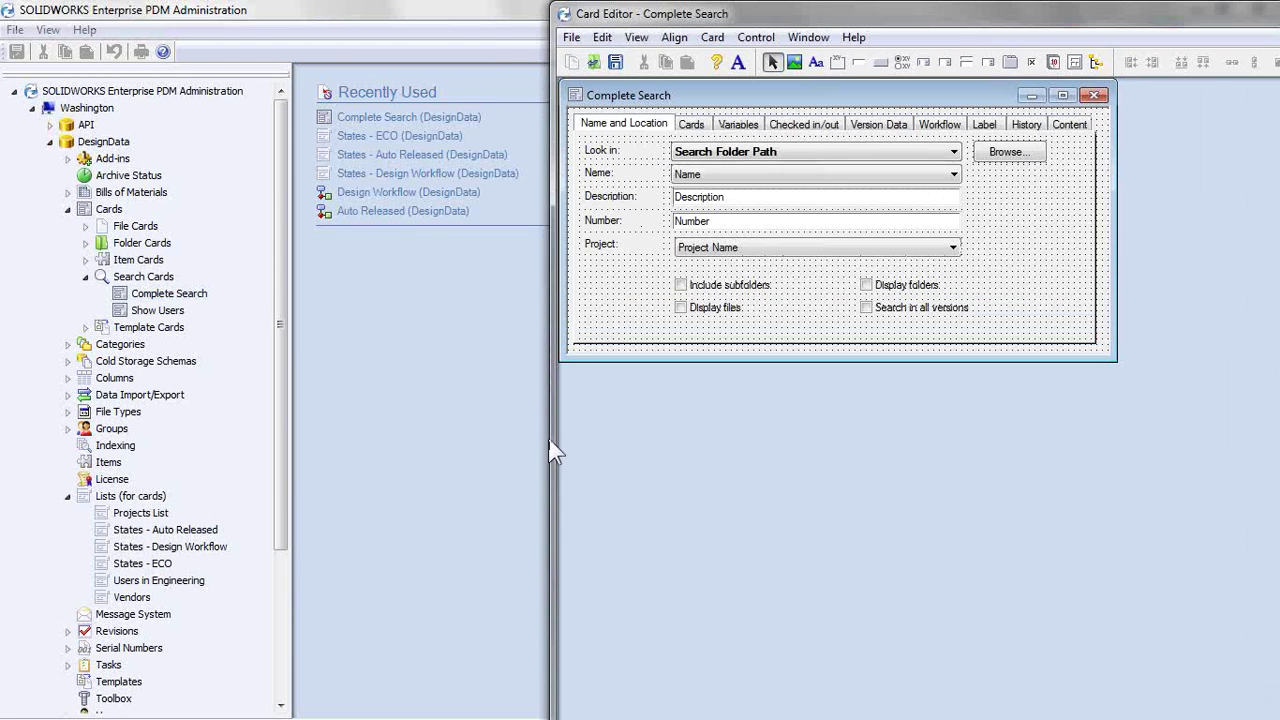
double_click(984, 16)
Step: Review the Workflow tab's Workflow Name and Workflow State labels and droplists
click(376, 117)
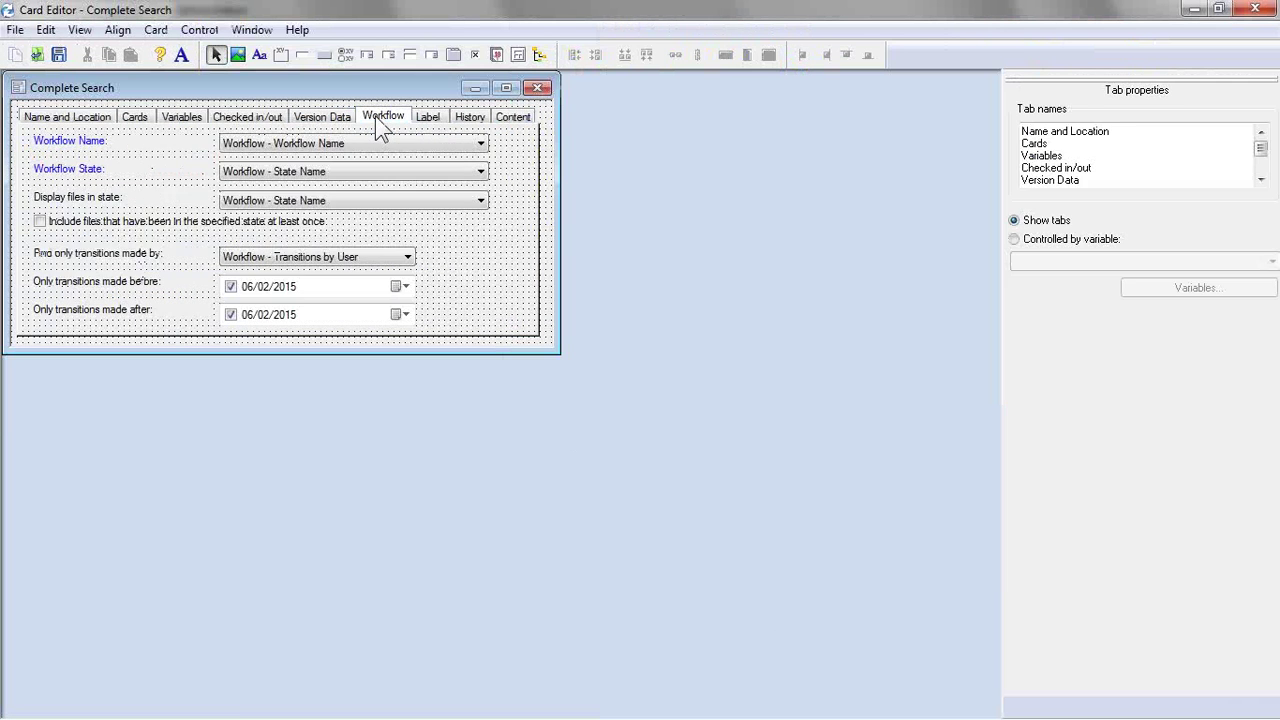
click(86, 142)
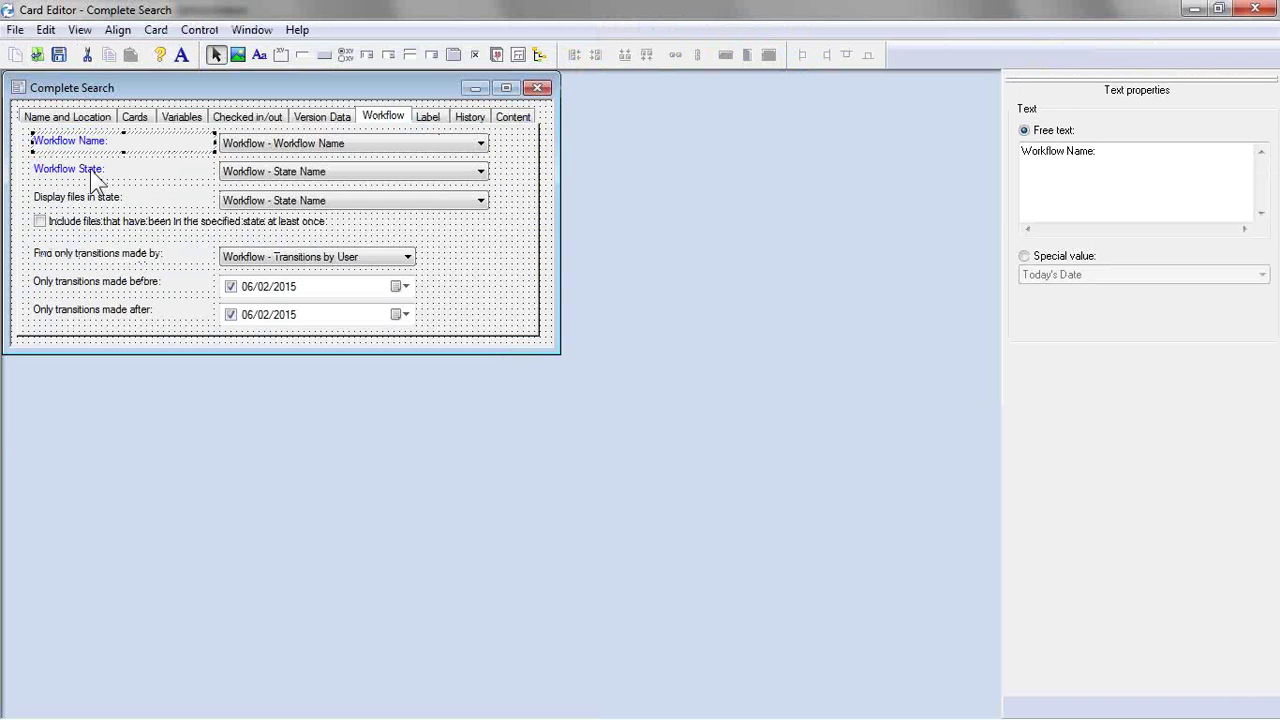
click(95, 174)
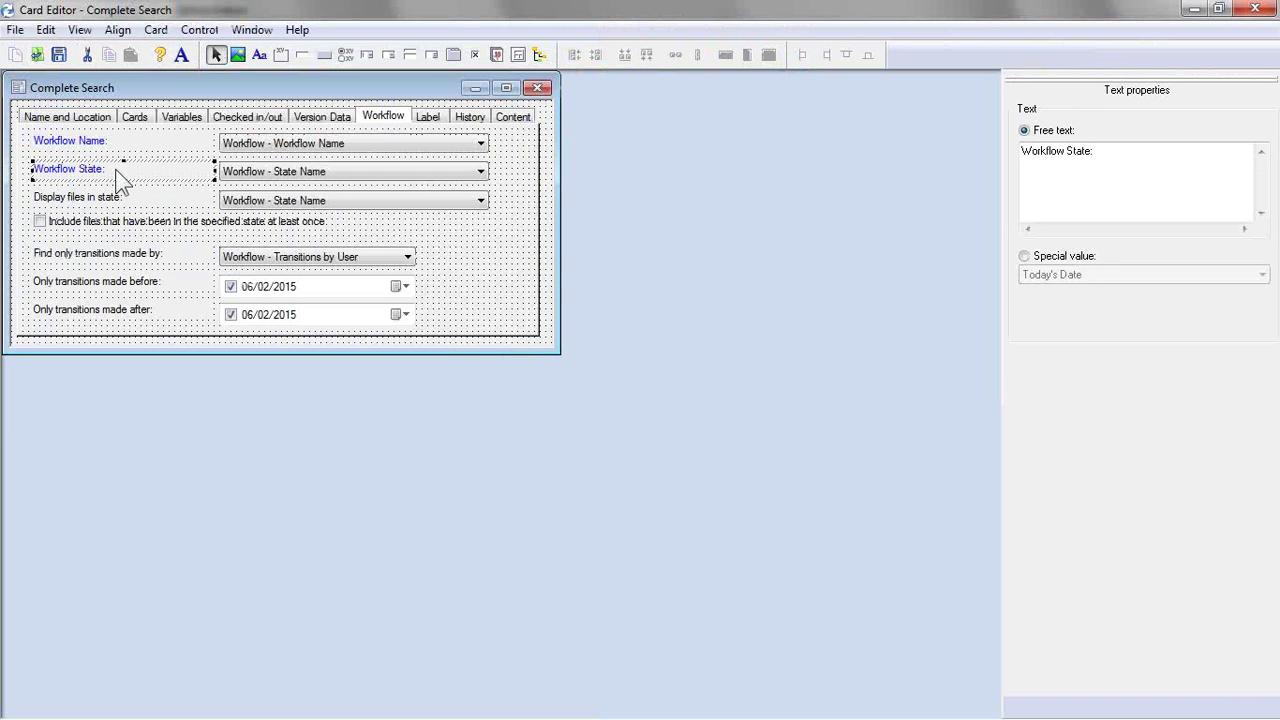
click(255, 148)
click(265, 176)
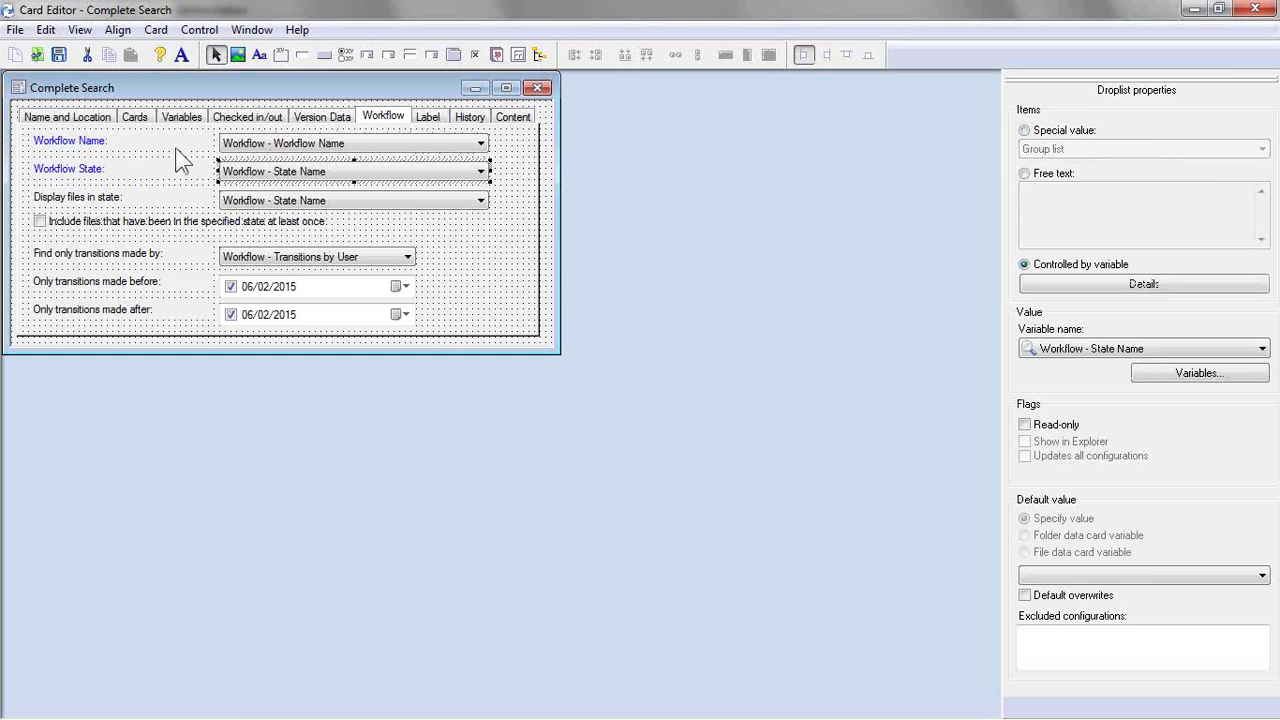
click(280, 143)
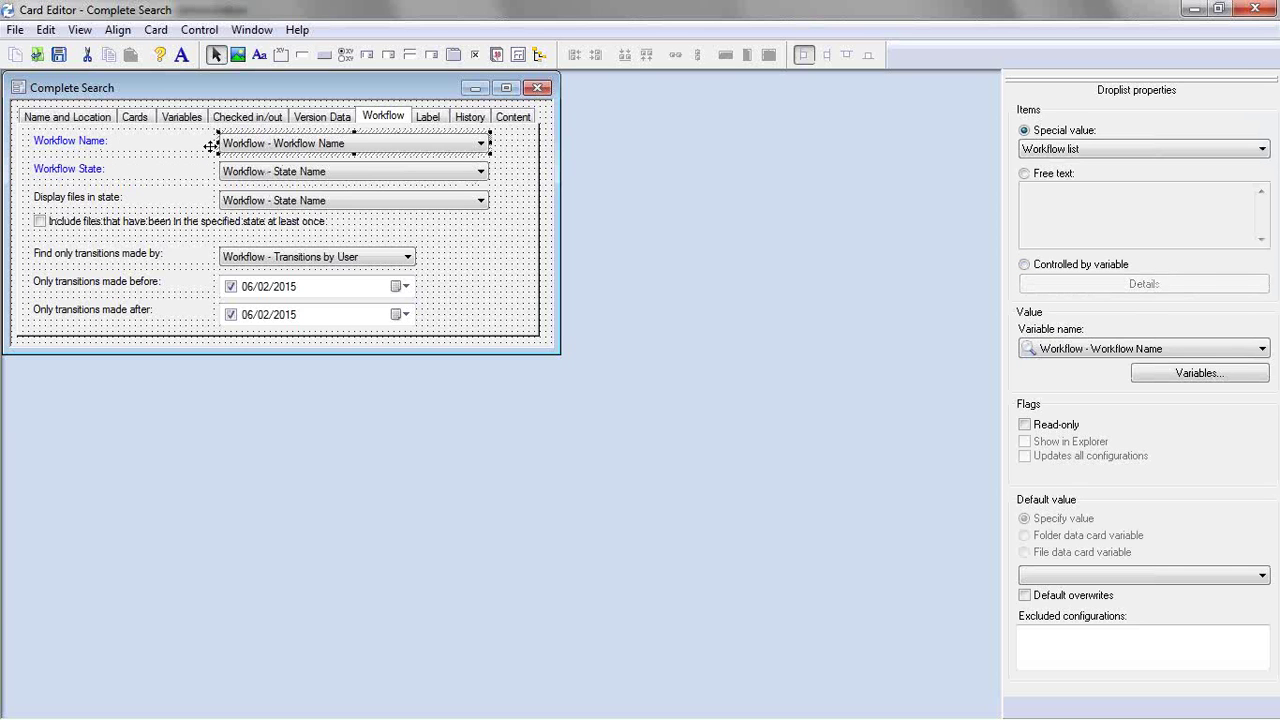
Step: Keep Workflow list as the Workflow Name source and Workflow - Workflow Name as its variable
click(1109, 149)
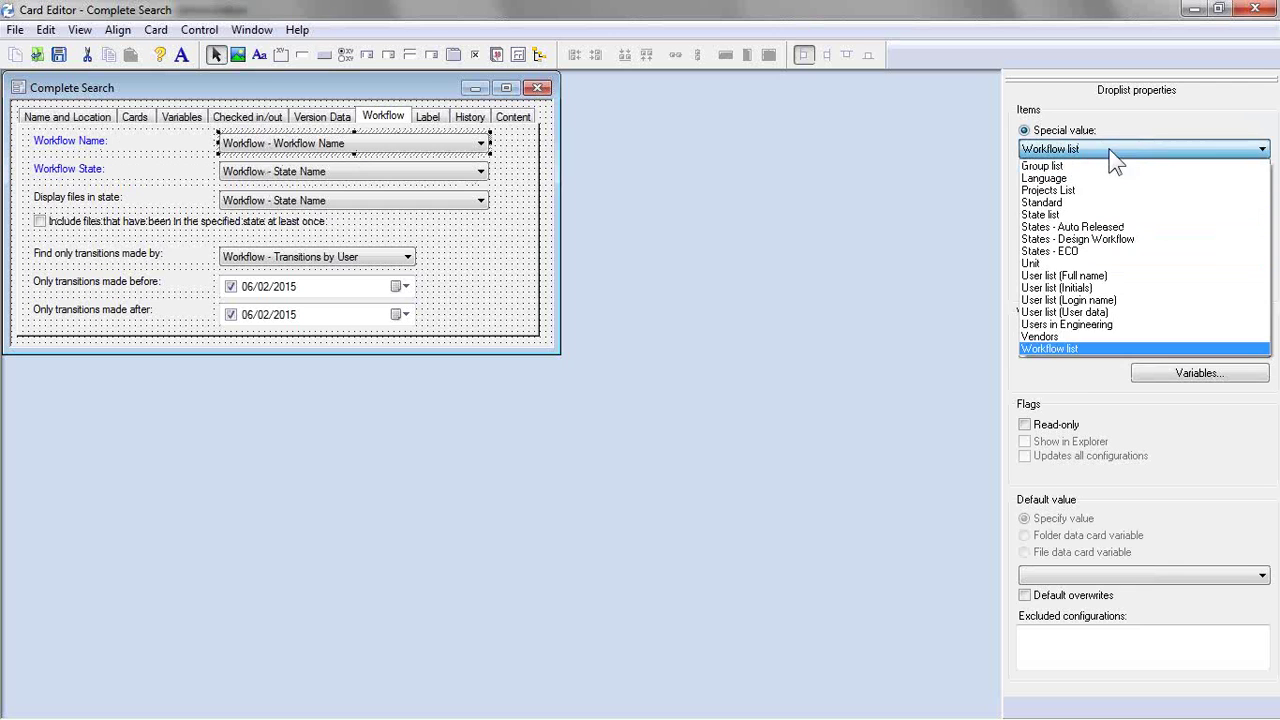
click(1077, 349)
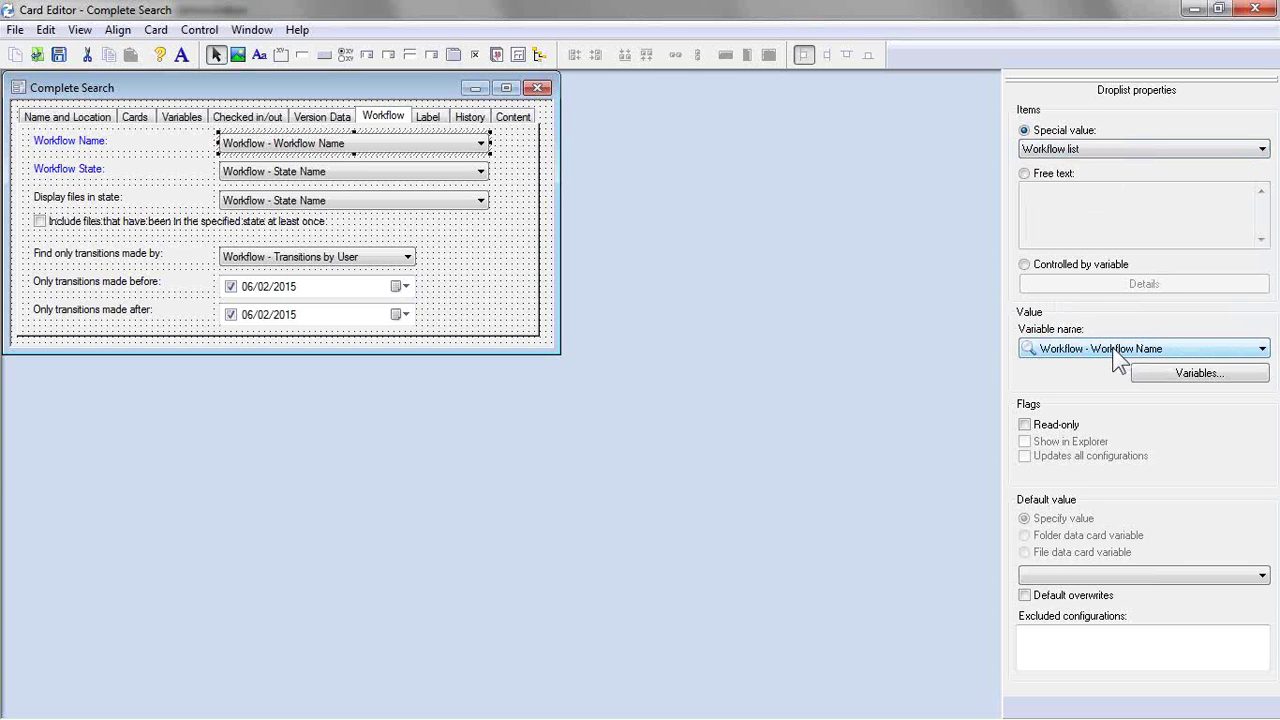
click(1114, 353)
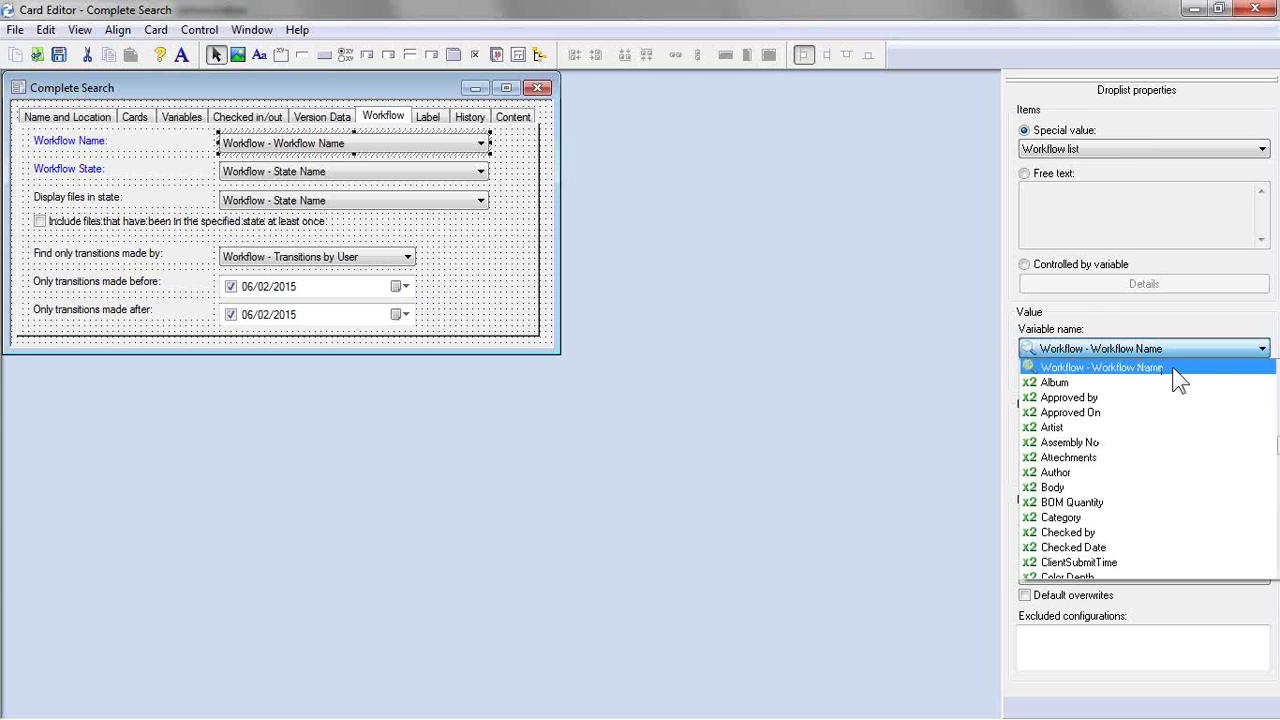
click(1174, 369)
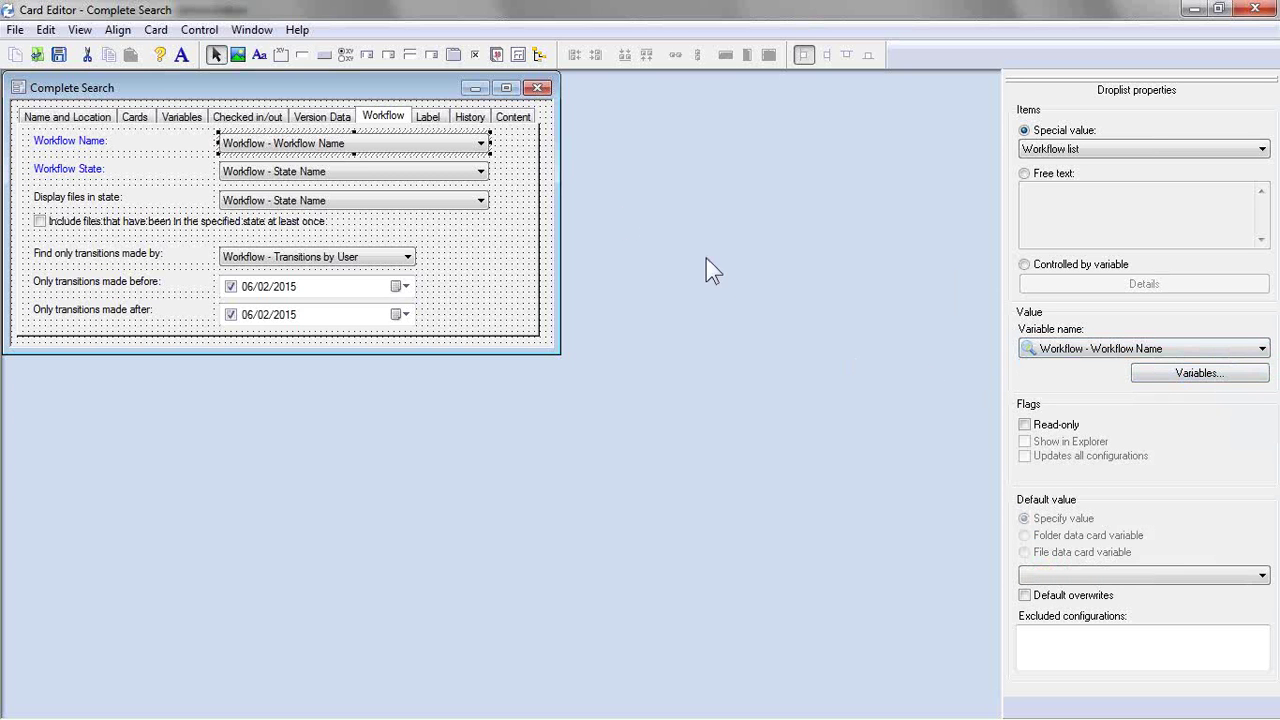
Step: Review the Workflow State and Display files in state controls, then open Workflow State's variable-control details
click(262, 178)
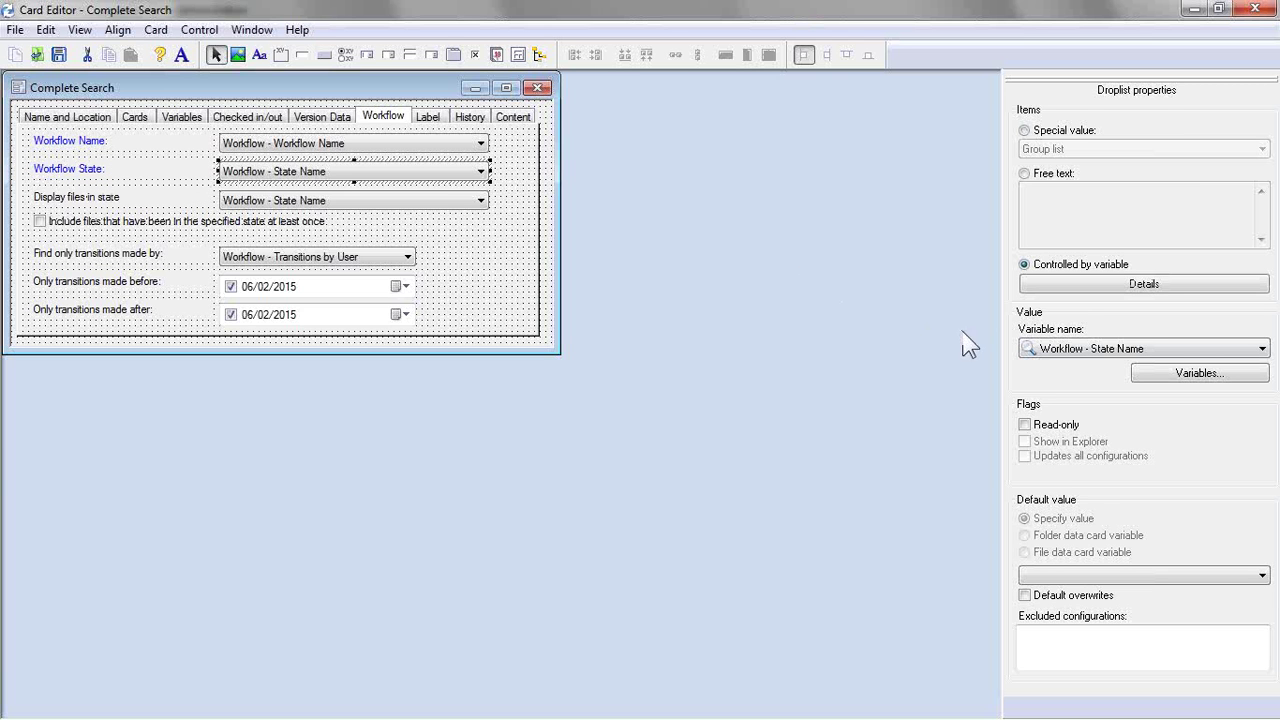
click(290, 202)
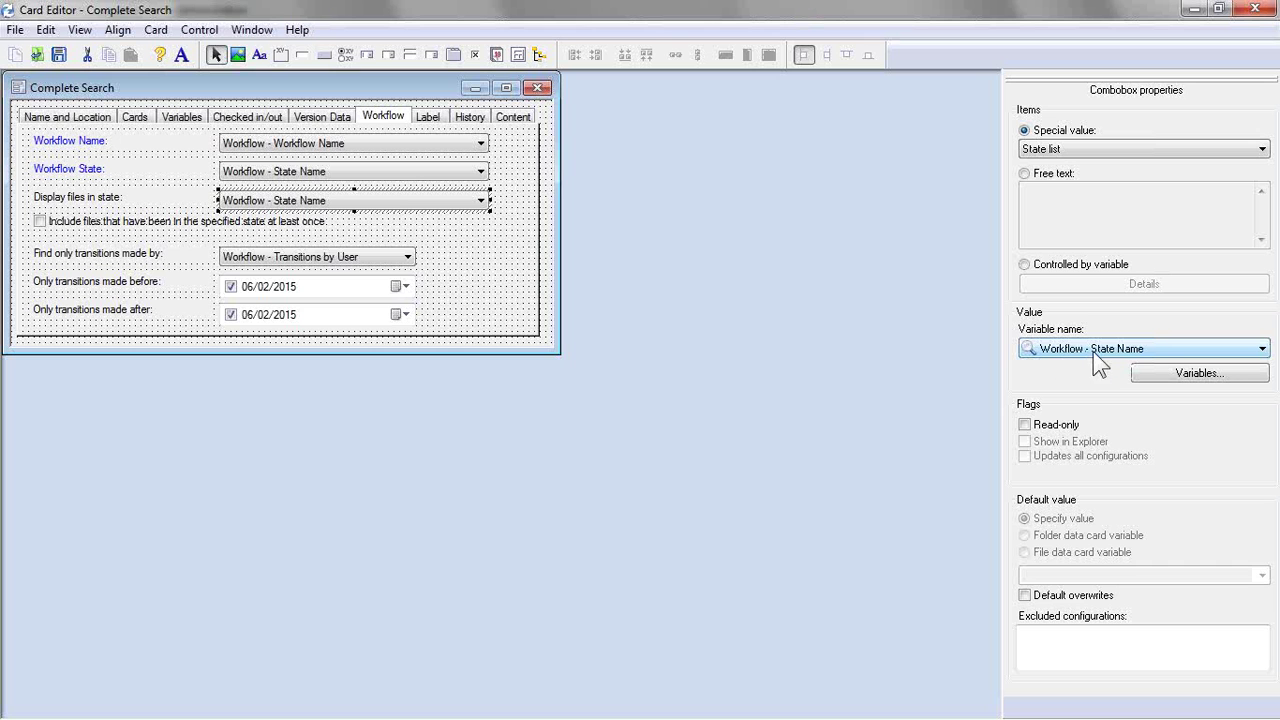
click(385, 171)
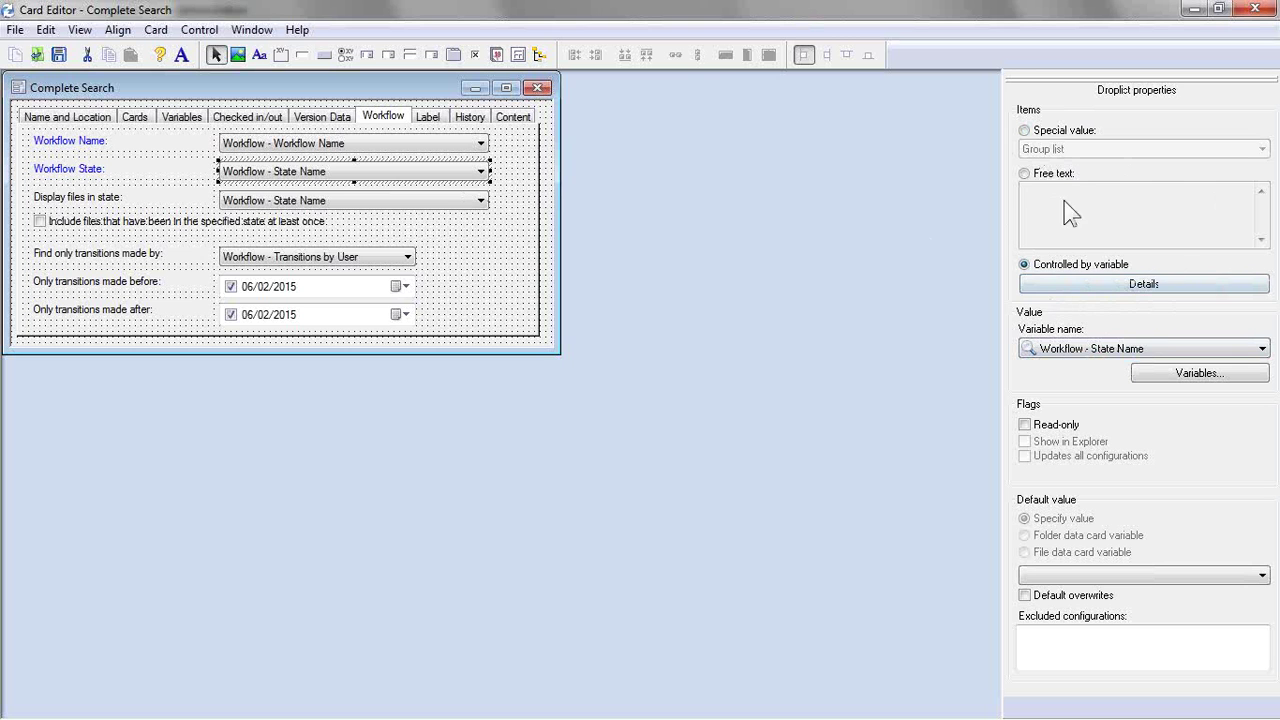
click(1090, 284)
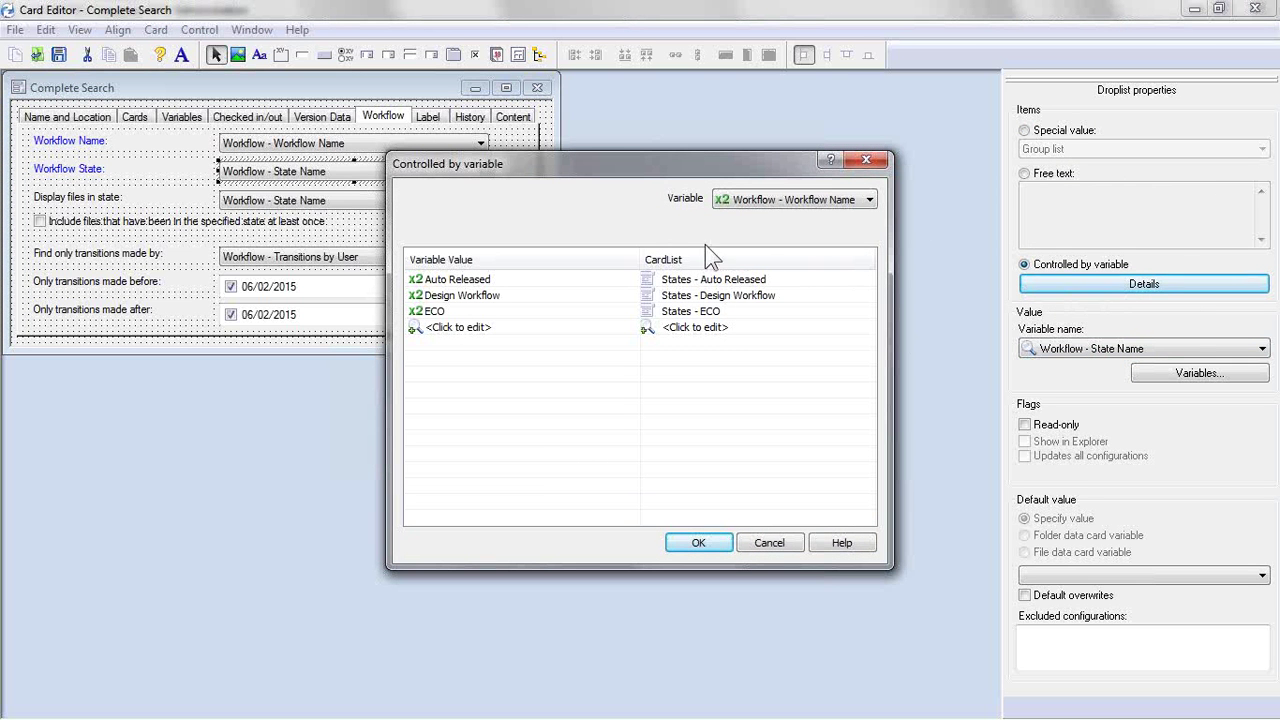
Step: Set Workflow - Workflow Name as the variable controlling the Workflow State list
click(849, 203)
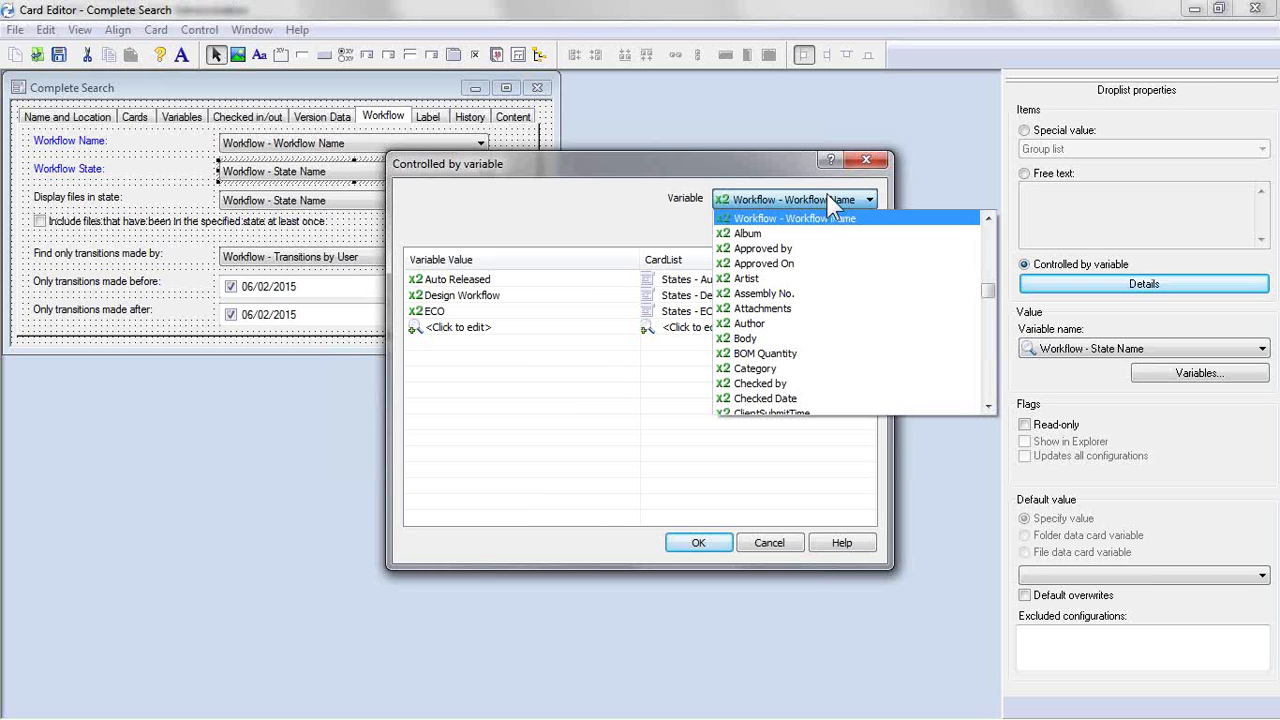
click(988, 219)
click(988, 219)
click(988, 219)
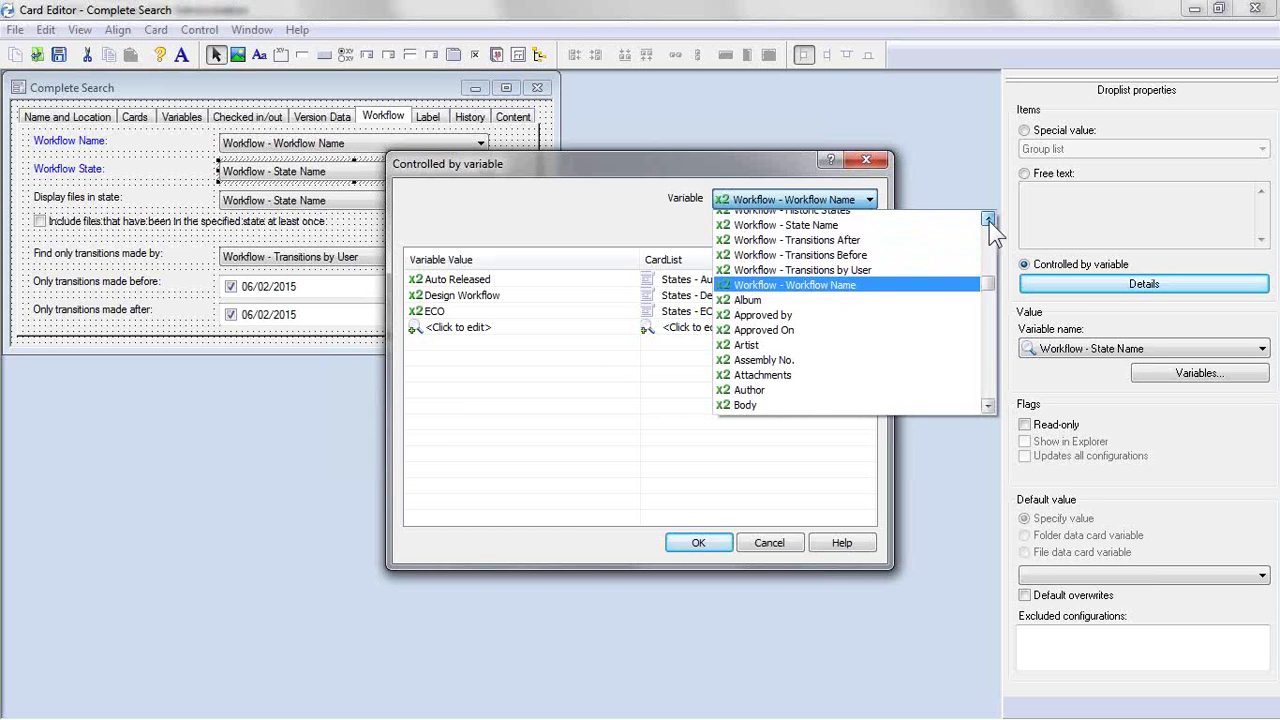
click(988, 219)
click(988, 219)
click(988, 219)
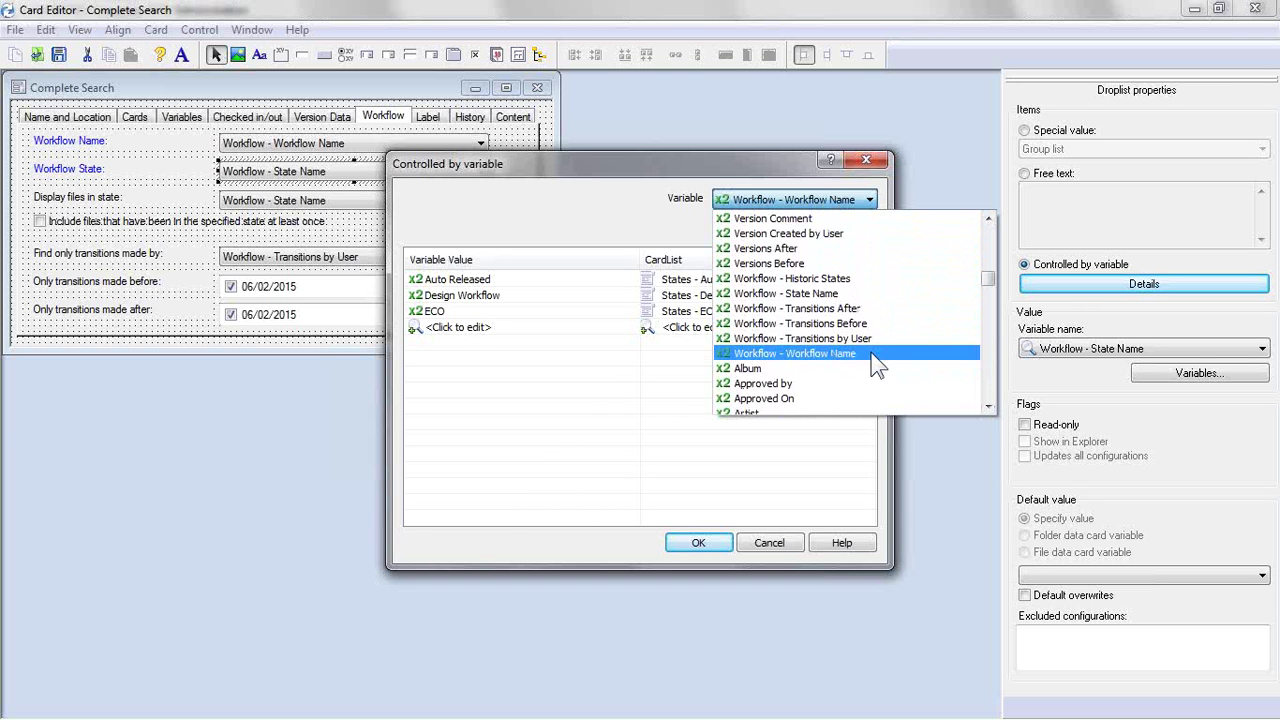
click(869, 354)
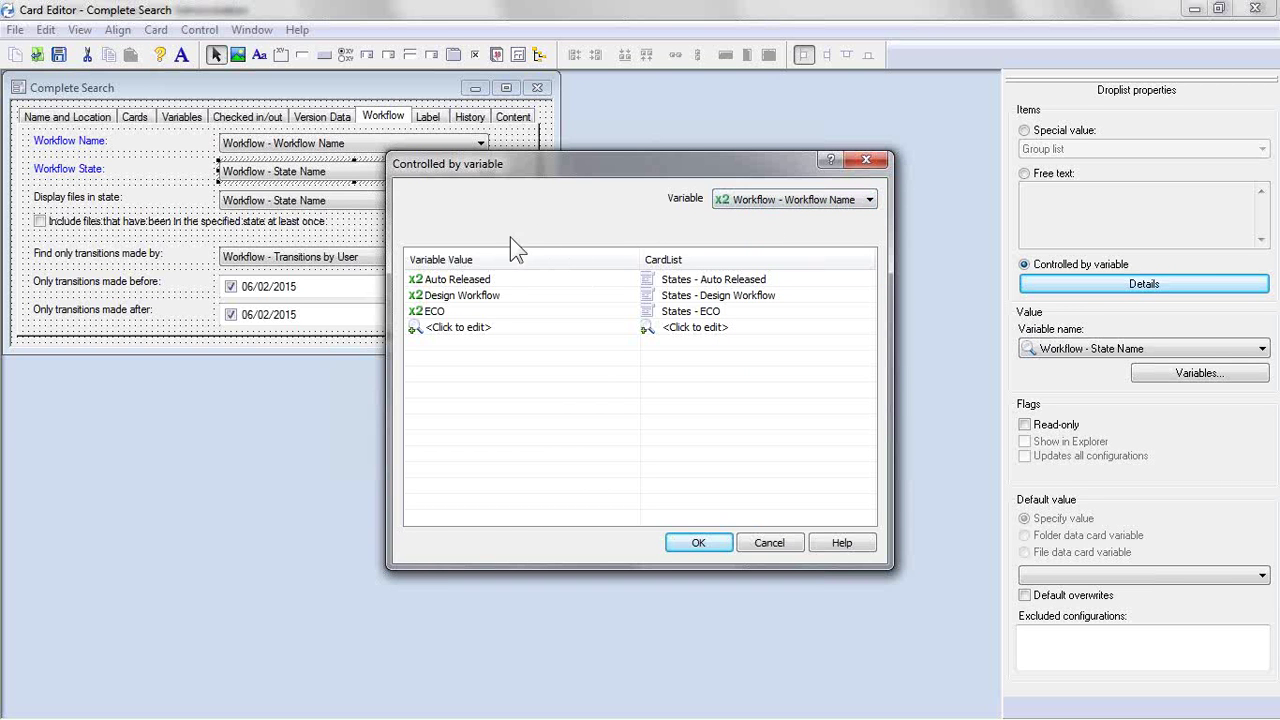
Step: Map the ECO value to the States - ECO card list and confirm the mapping
click(498, 310)
click(537, 367)
click(800, 314)
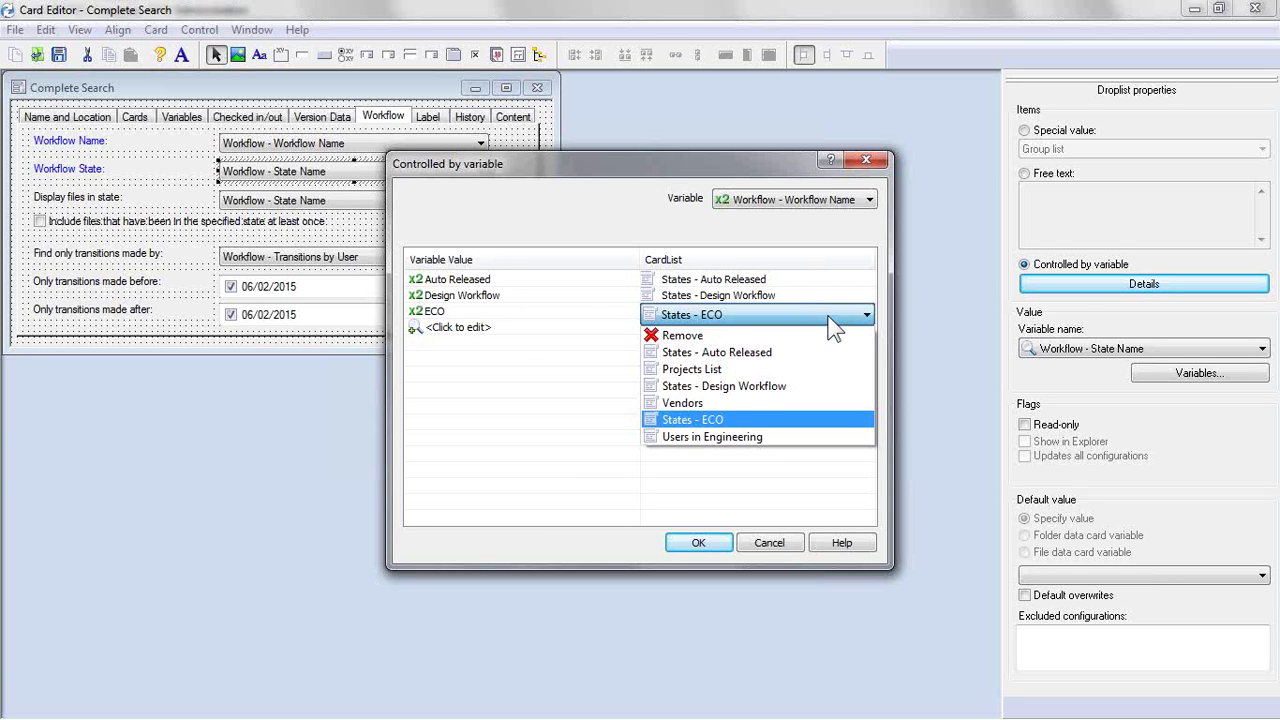
click(829, 316)
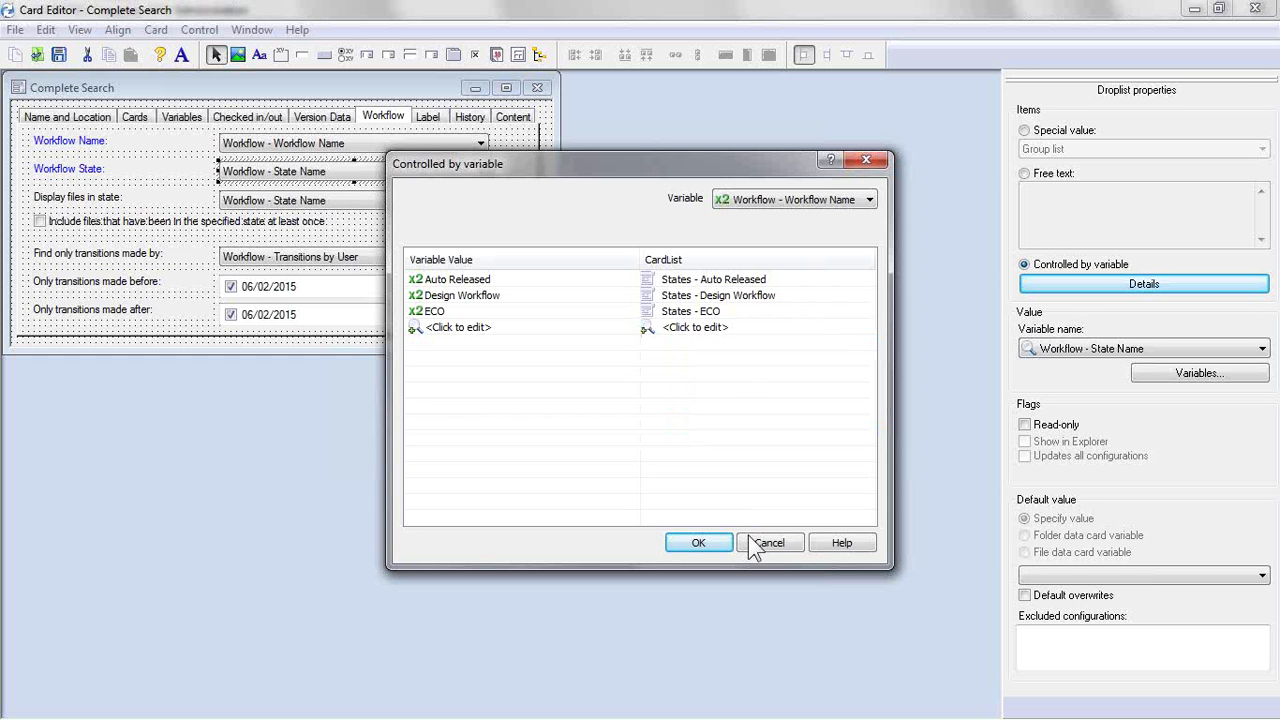
click(712, 546)
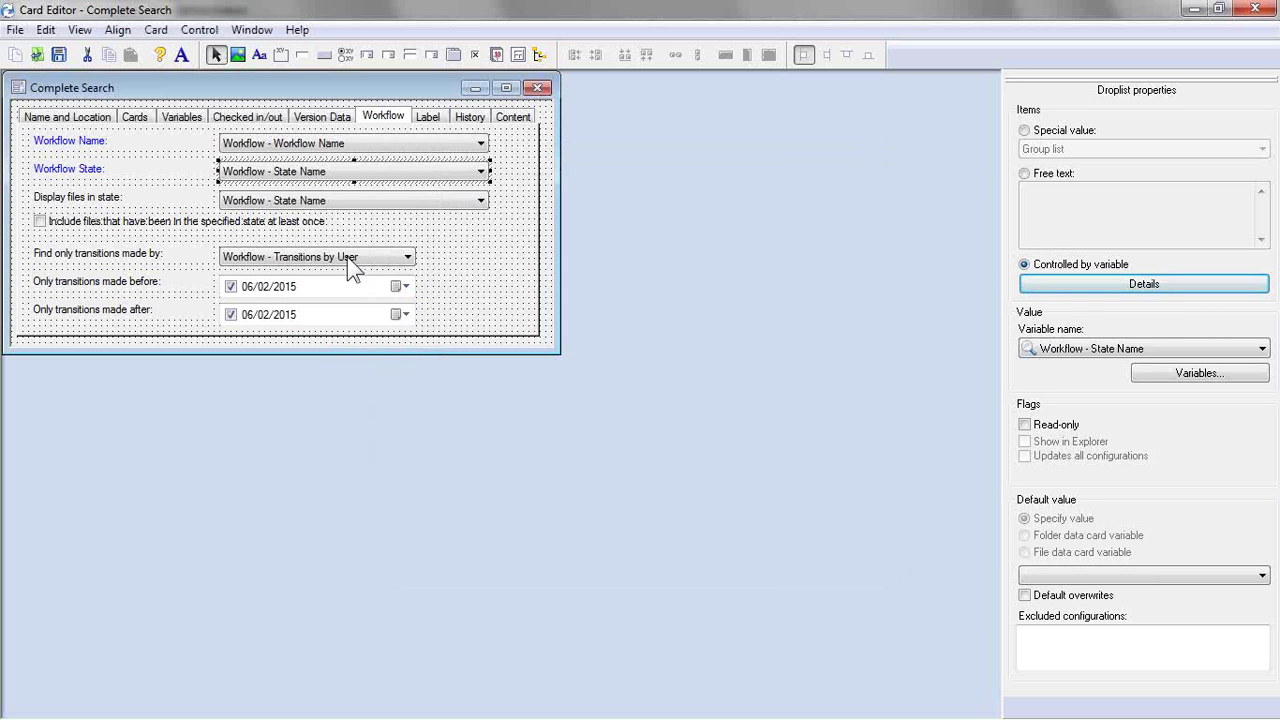
Step: Save the Complete Search card, then search the vault for files in the Waiting for approval state
click(59, 56)
click(1194, 9)
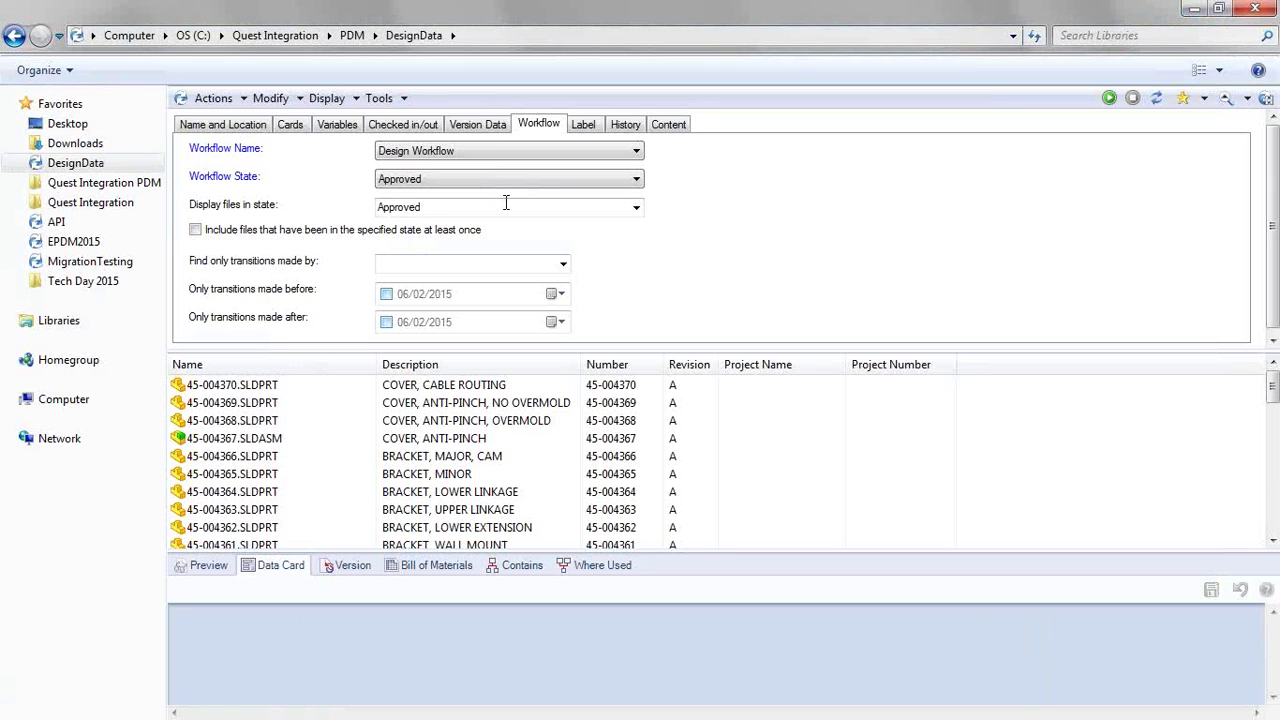
click(512, 180)
click(507, 216)
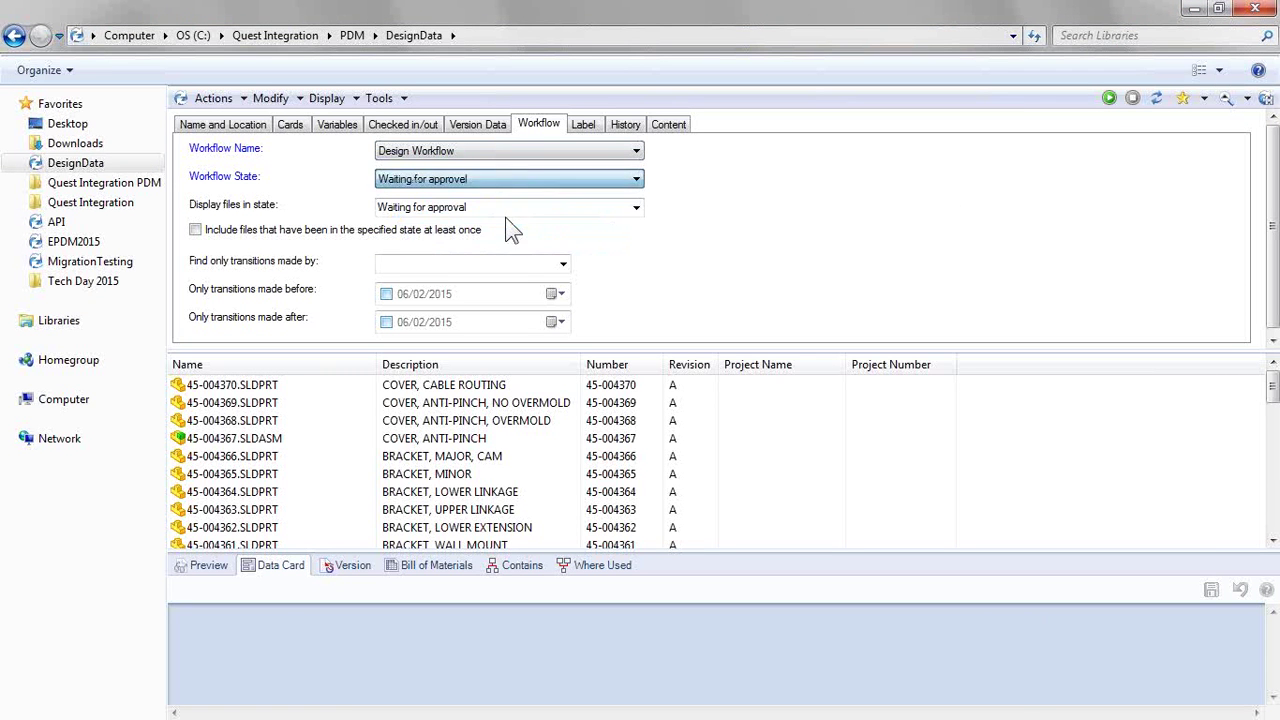
click(1109, 98)
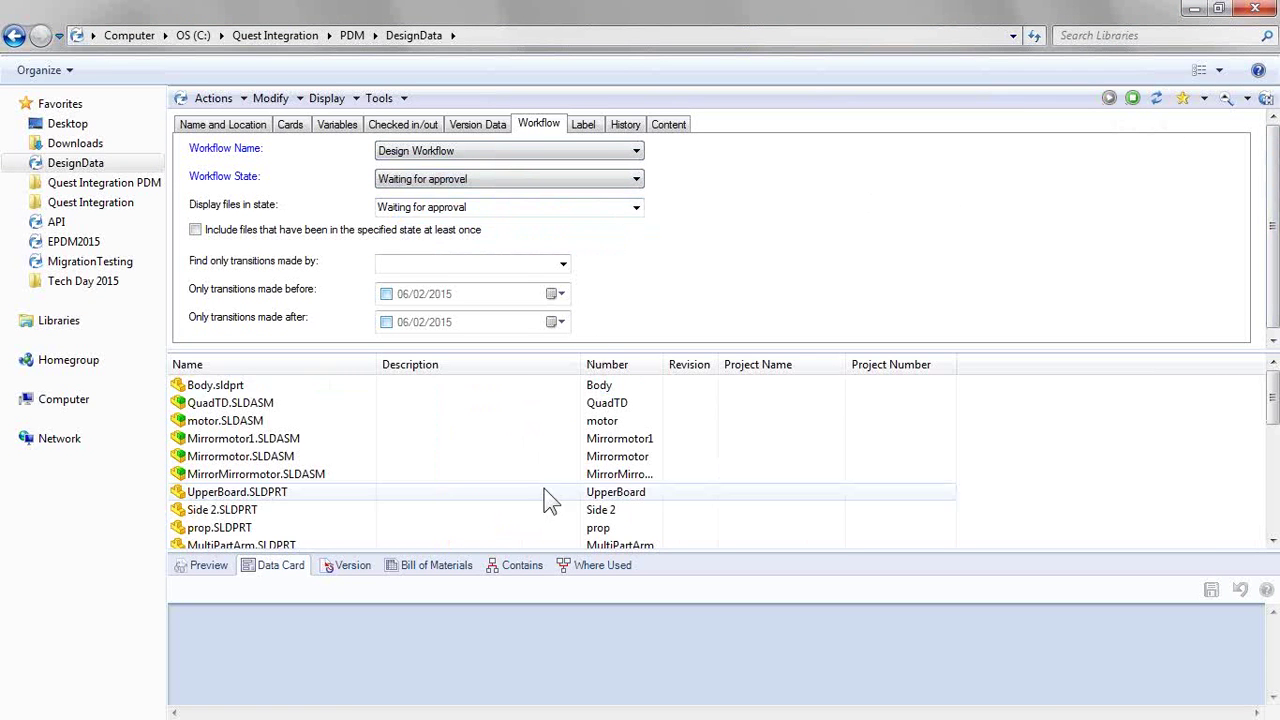